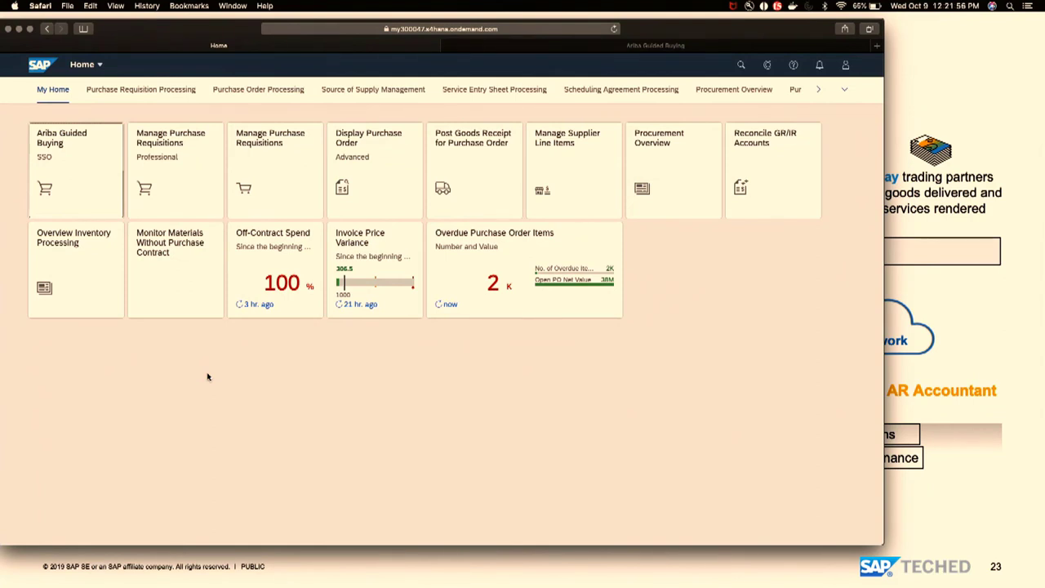
- Open Ariba Guided Buying from the Fiori Launchpad and focus its Find goods and services search
{"action": "left_click", "coordinate": [87, 181]}
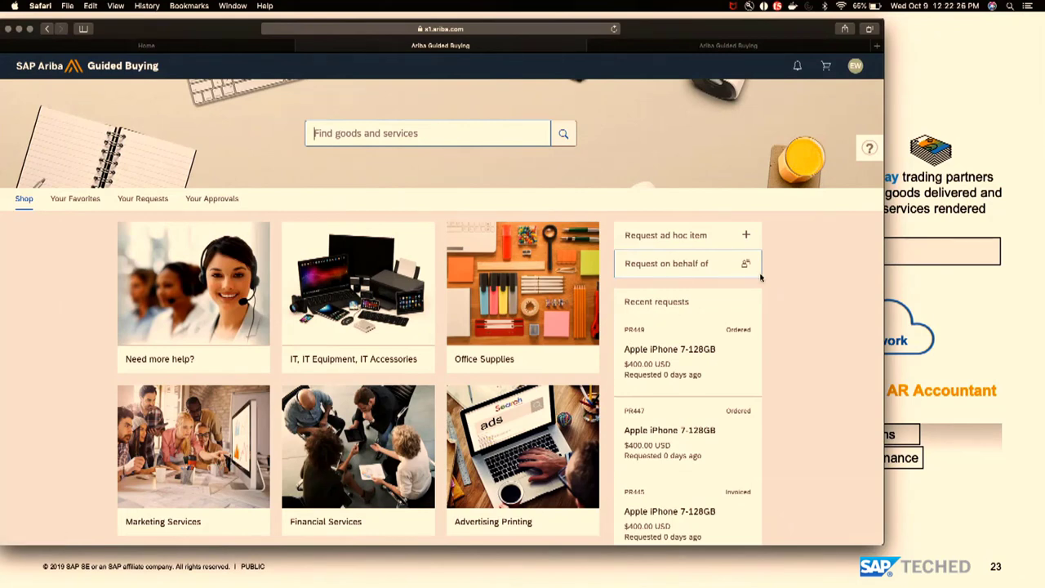
{"action": "key", "text": "super+Tab"}
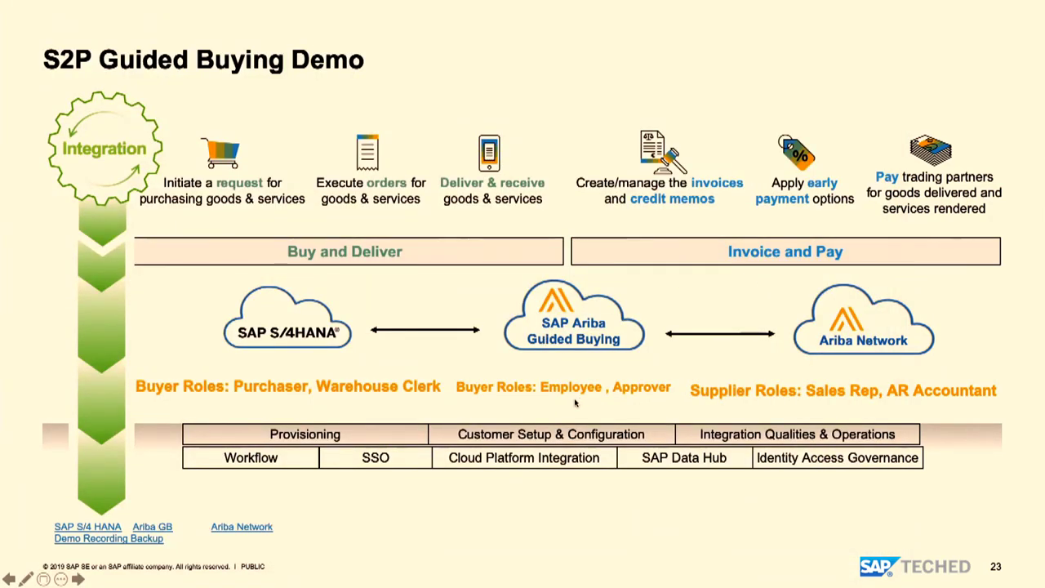
{"action": "key", "text": "super+Tab"}
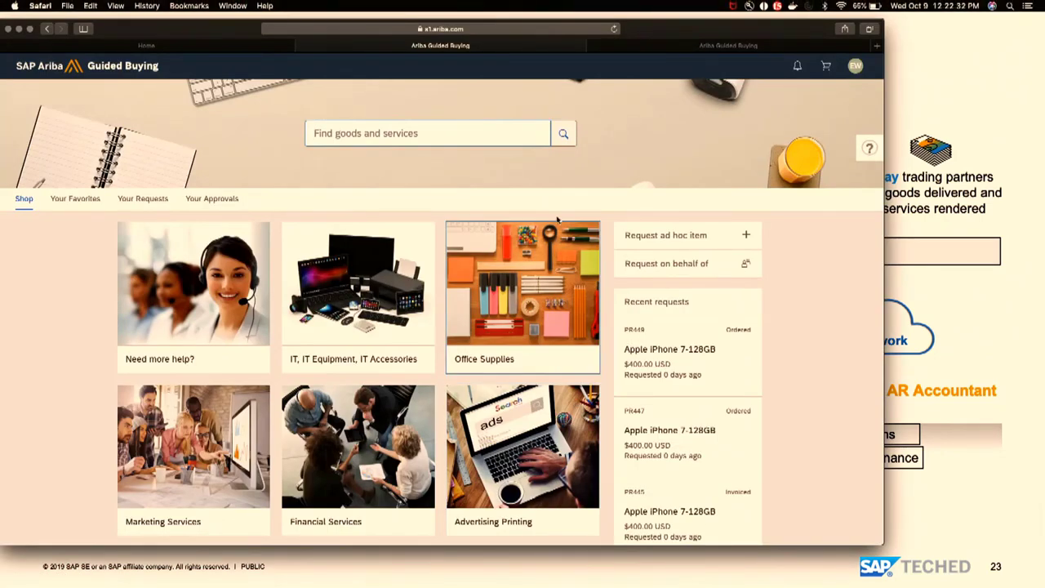
{"action": "left_click", "coordinate": [449, 136]}
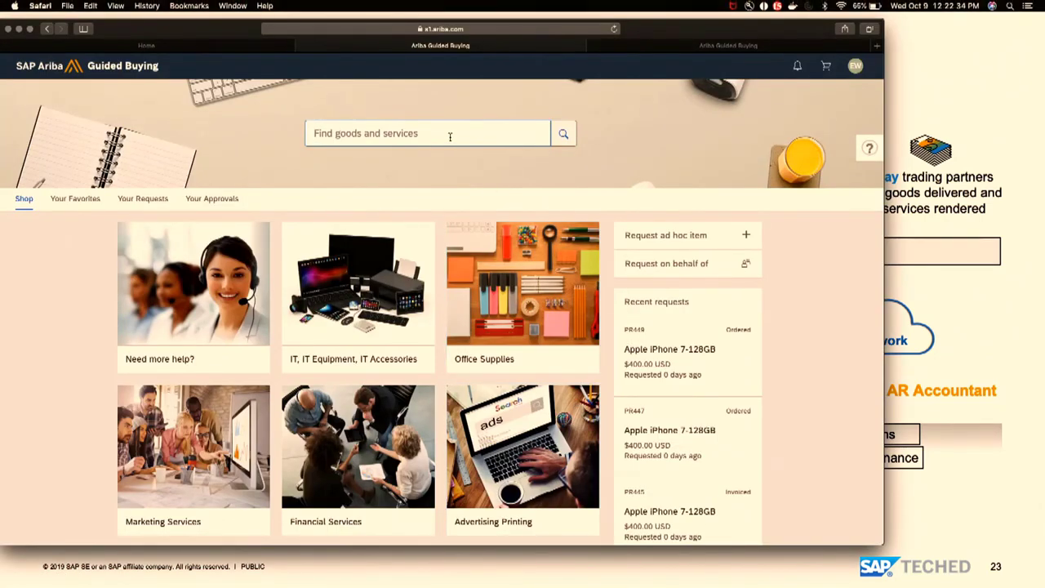
- Search 'apple iphone' and add the iPhone 7-128GB to the cart
{"action": "type", "text": "apple iphone"}
{"action": "key", "text": "Return"}
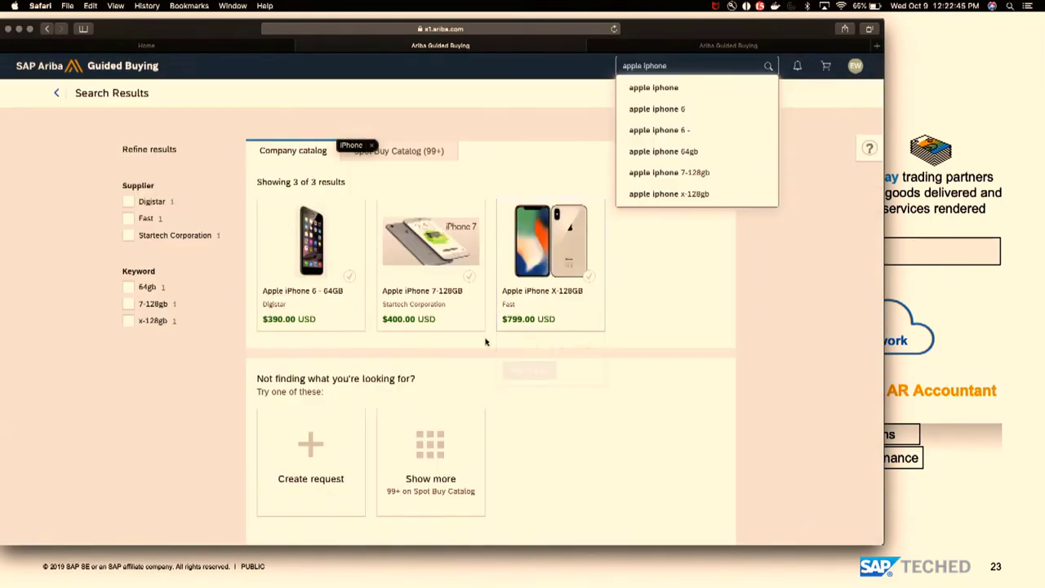
{"action": "mouse_move", "coordinate": [436, 318]}
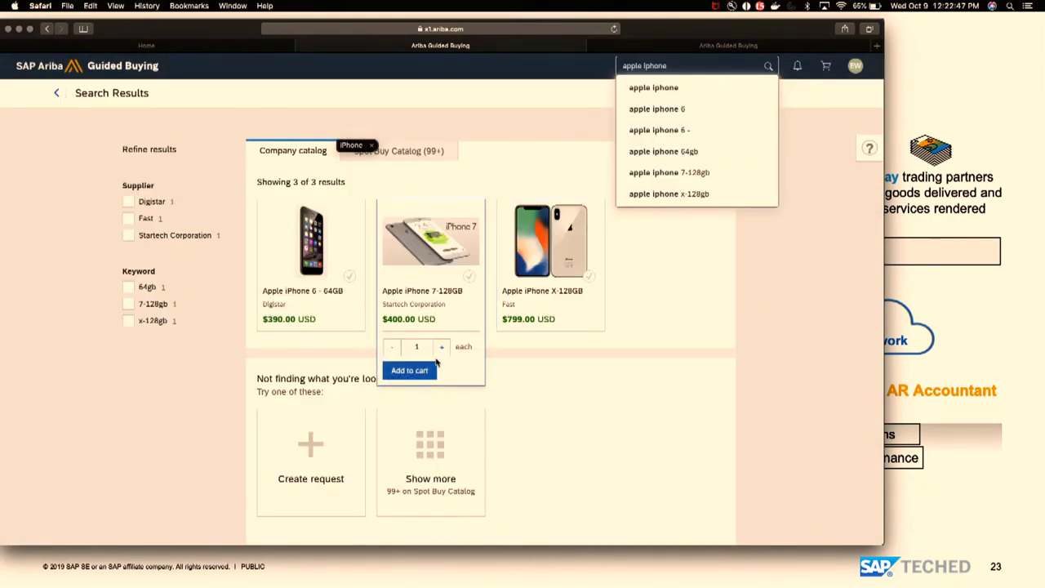
{"action": "left_click", "coordinate": [424, 372]}
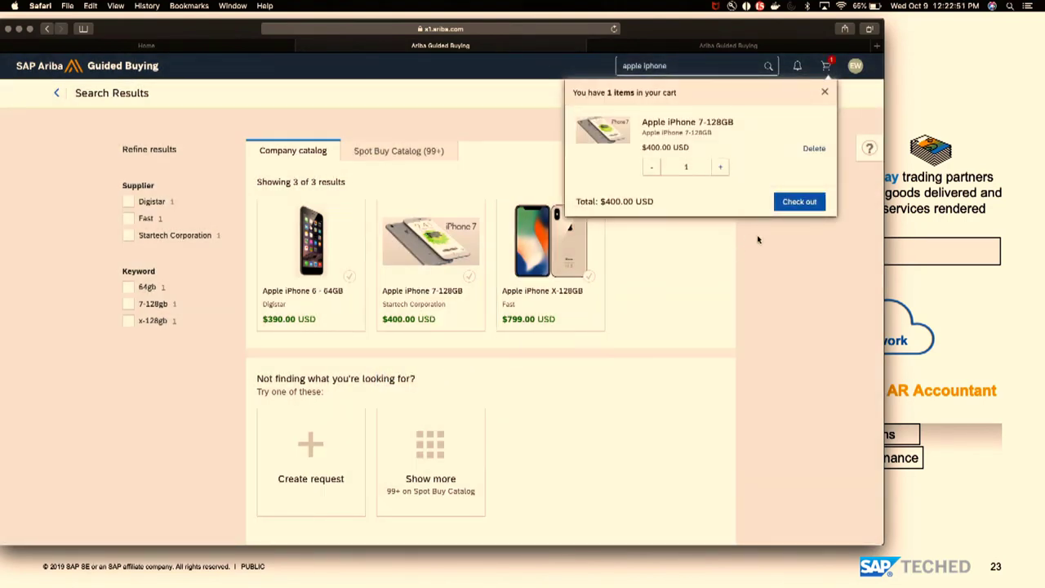
- Check out the cart and review request PR452 at $400.00 USD
{"action": "left_click", "coordinate": [798, 203]}
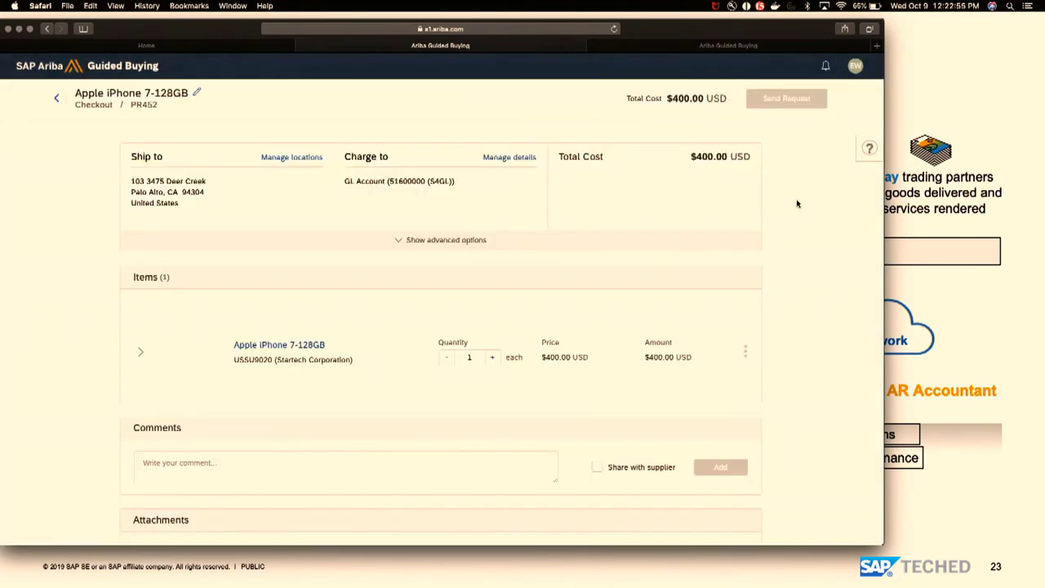
{"action": "scroll", "coordinate": [809, 280], "scroll_direction": "down", "scroll_amount": 2}
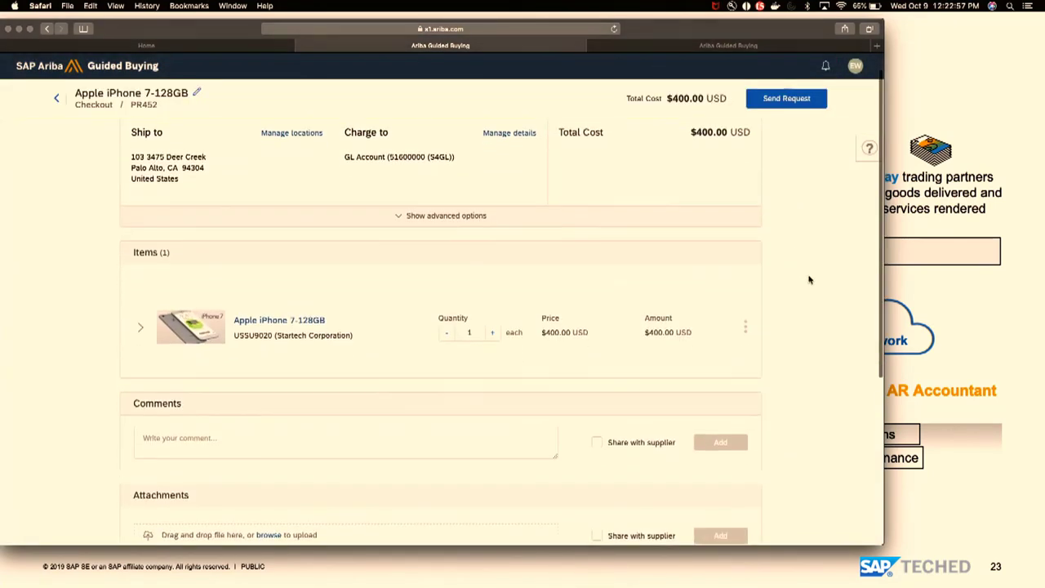
{"action": "scroll", "coordinate": [809, 280], "scroll_direction": "down", "scroll_amount": 6}
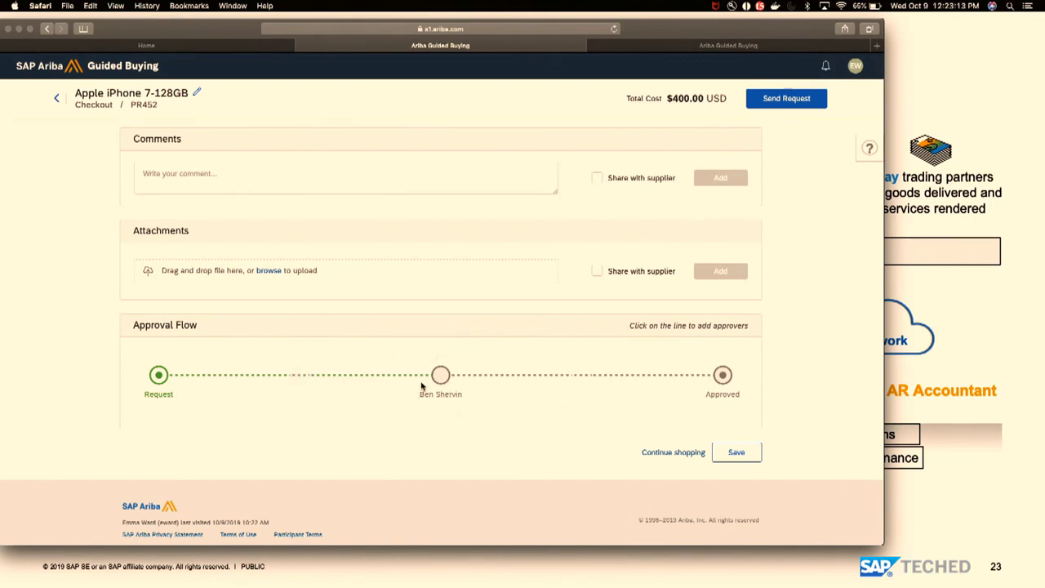
- Send request PR452 for approval, then bring forward the Chrome window showing ariba.com
{"action": "left_click", "coordinate": [759, 99]}
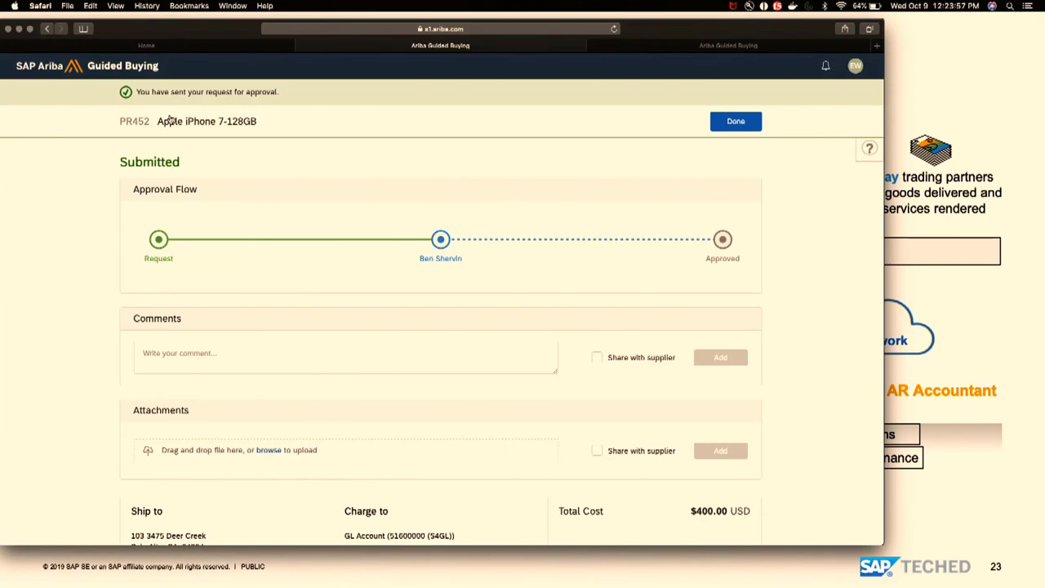
{"action": "key", "text": "super+Tab"}
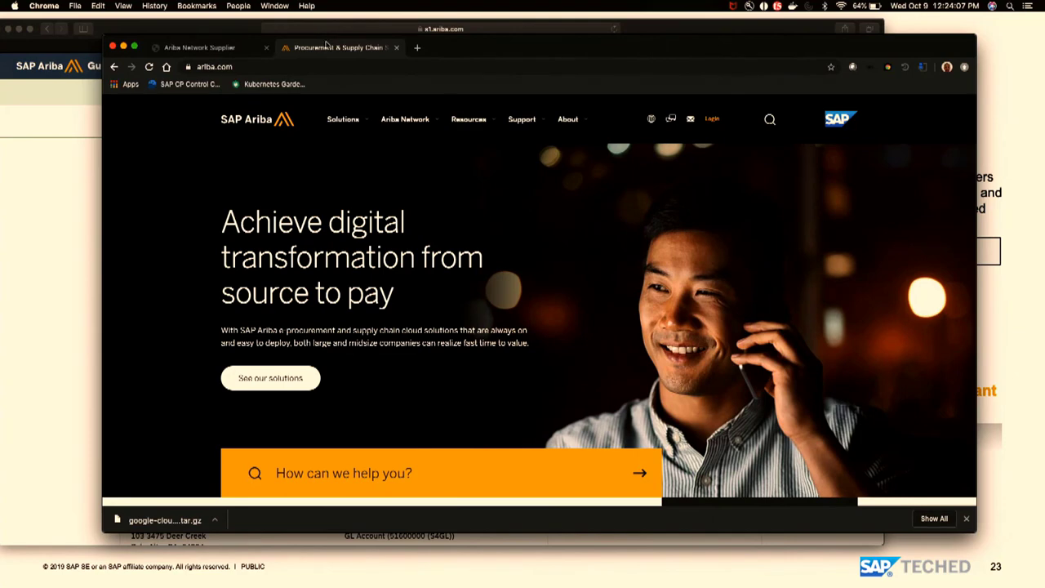
- Close the ariba.com page and open Your Approvals showing pending PR452 at $400.00 USD
{"action": "left_click", "coordinate": [397, 47]}
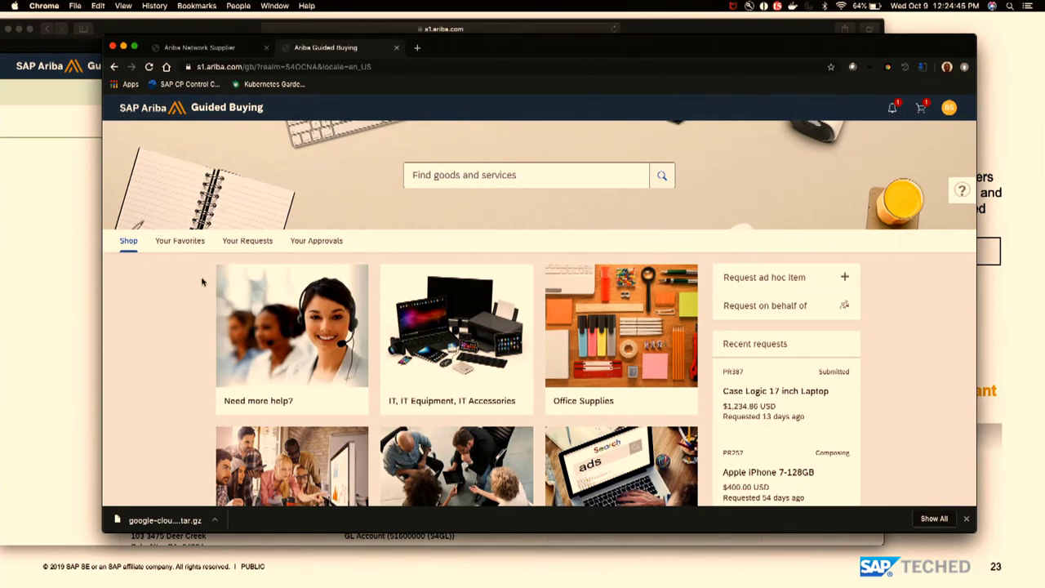
{"action": "left_click", "coordinate": [325, 241]}
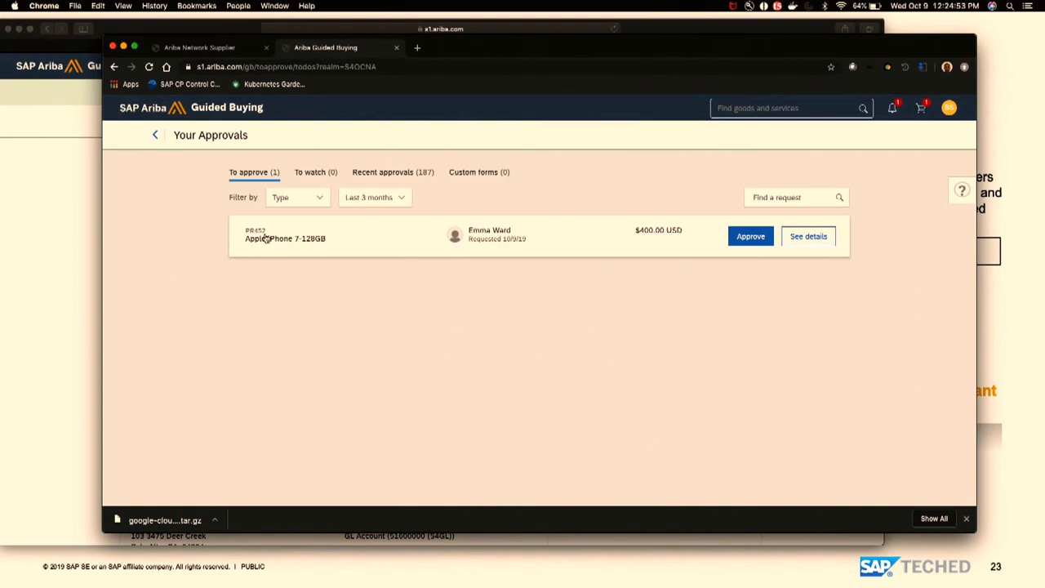
{"action": "key", "text": "super+Tab"}
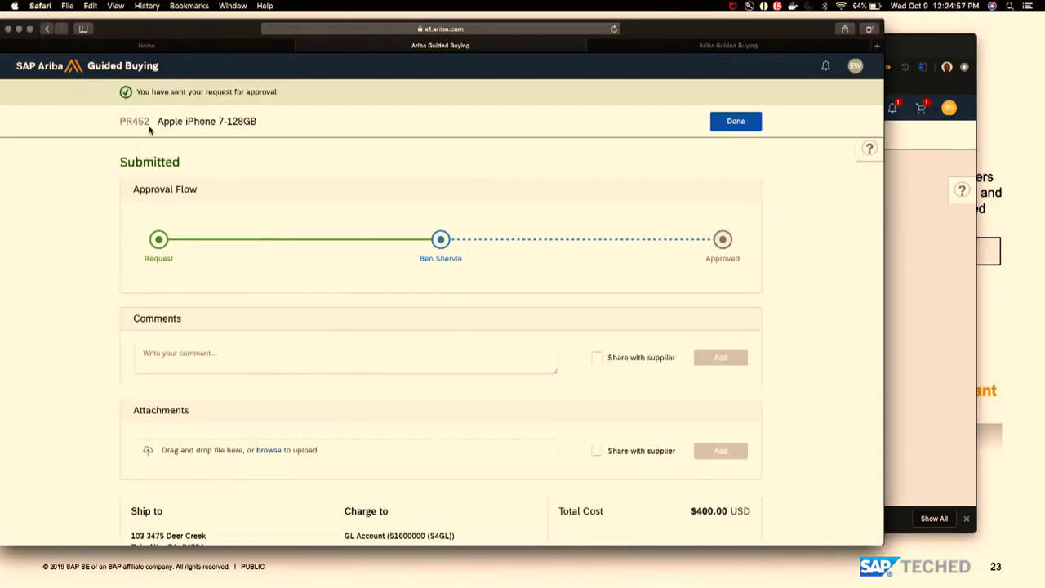
{"action": "key", "text": "super+Tab"}
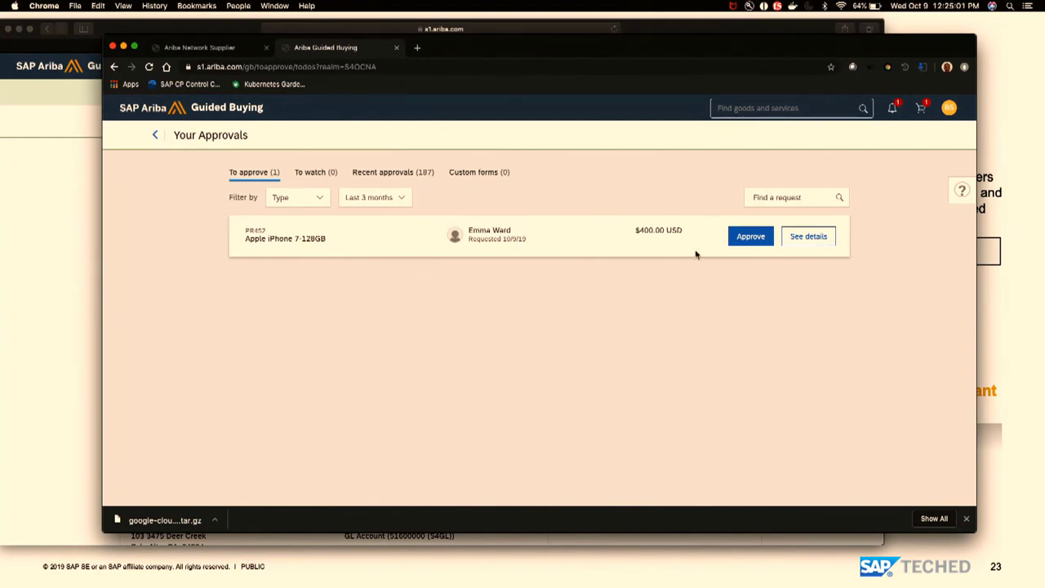
- Approve PR452 with the comment 'Approved, no more expenses for this year'
{"action": "left_click", "coordinate": [752, 246]}
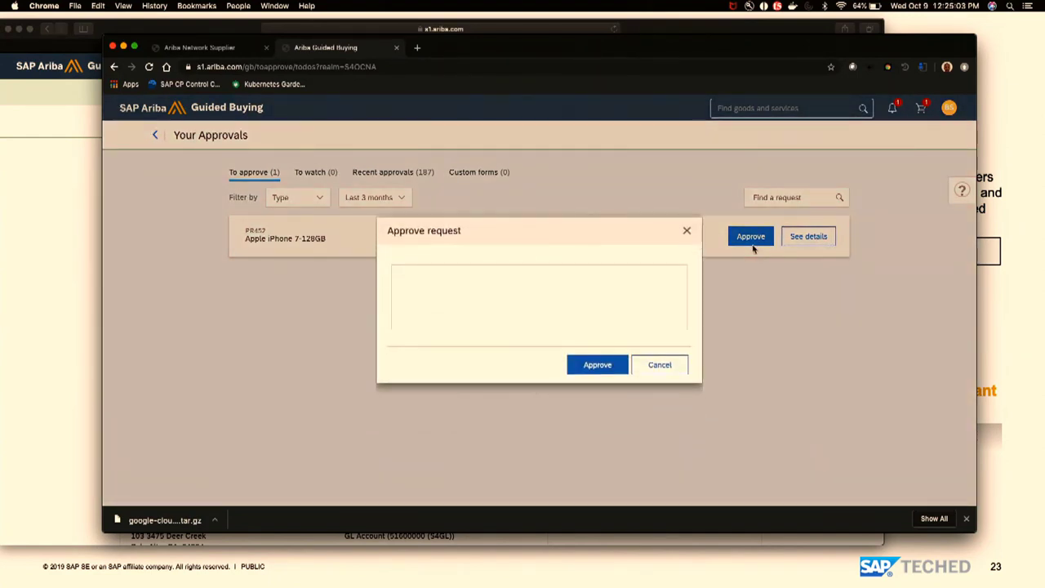
{"action": "type", "text": "Approved, no more"}
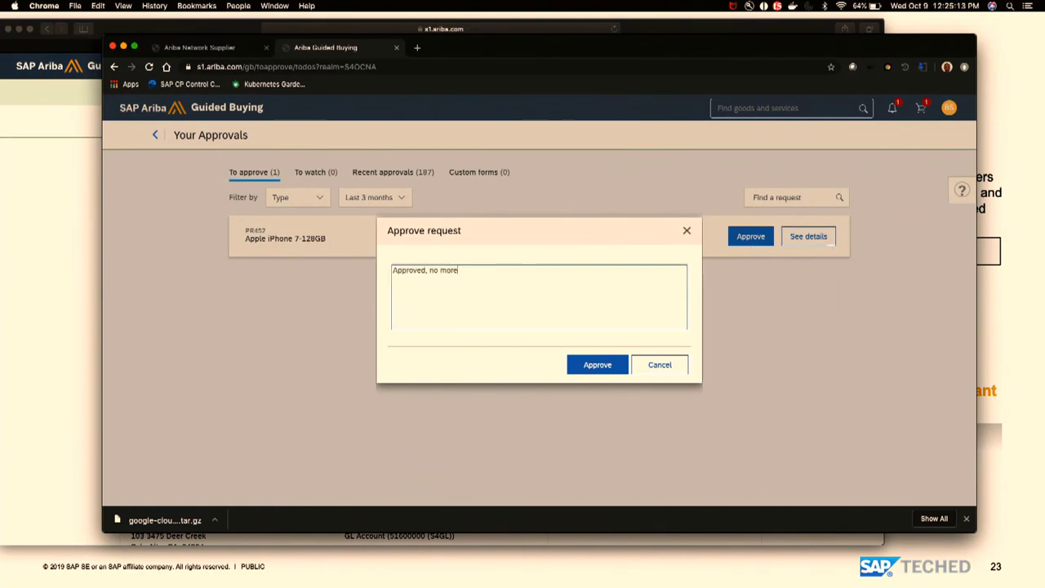
{"action": "type", "text": " expenses for this year"}
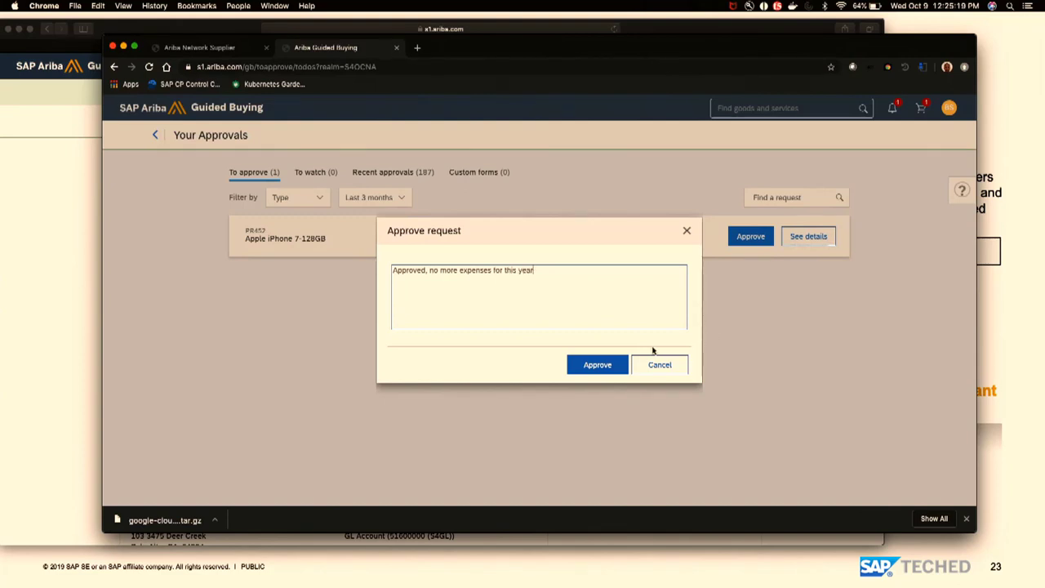
{"action": "left_click", "coordinate": [612, 368]}
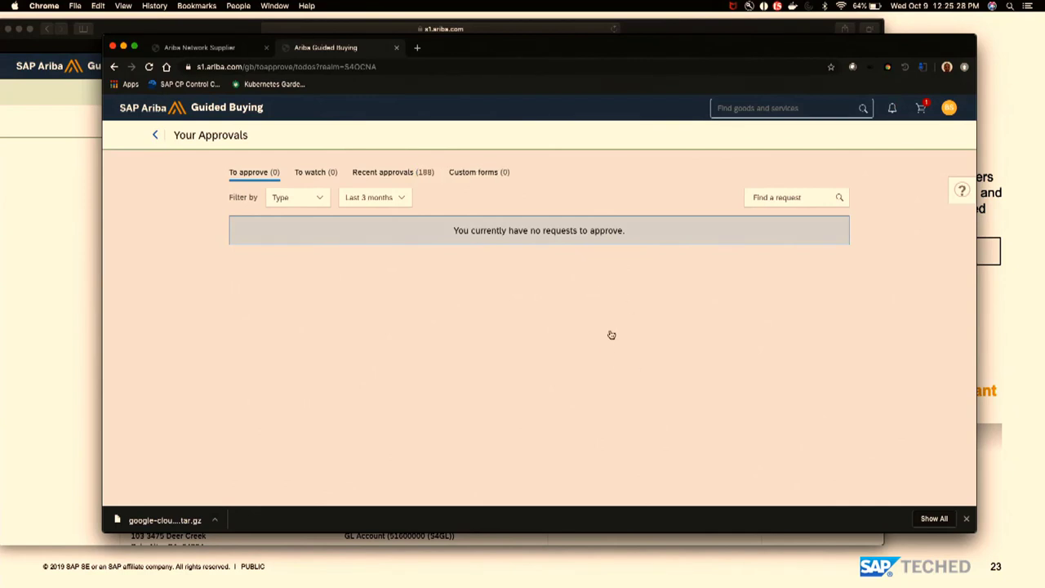
{"action": "key", "text": "super+Tab"}
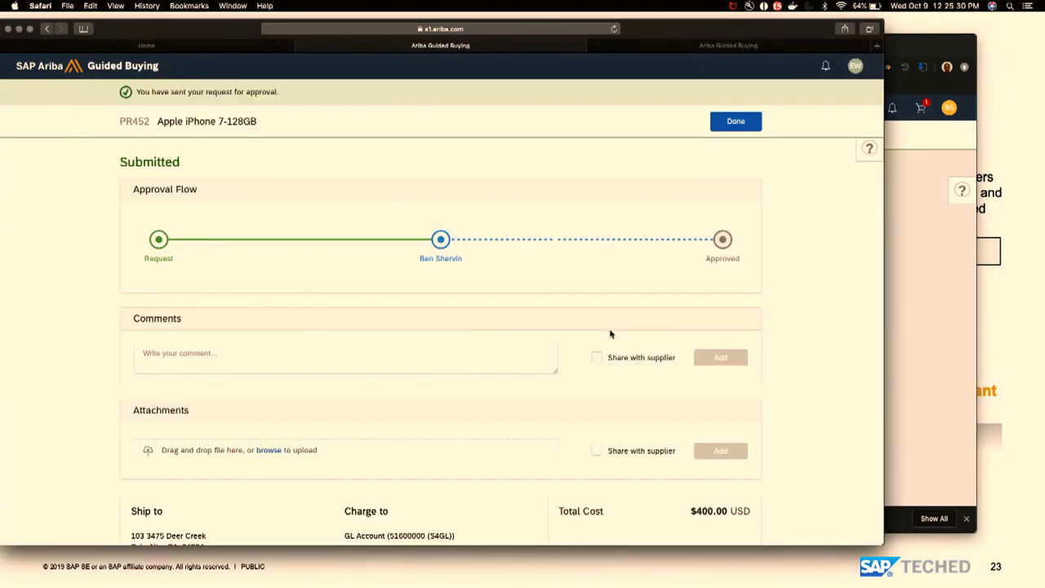
{"action": "left_click", "coordinate": [731, 130]}
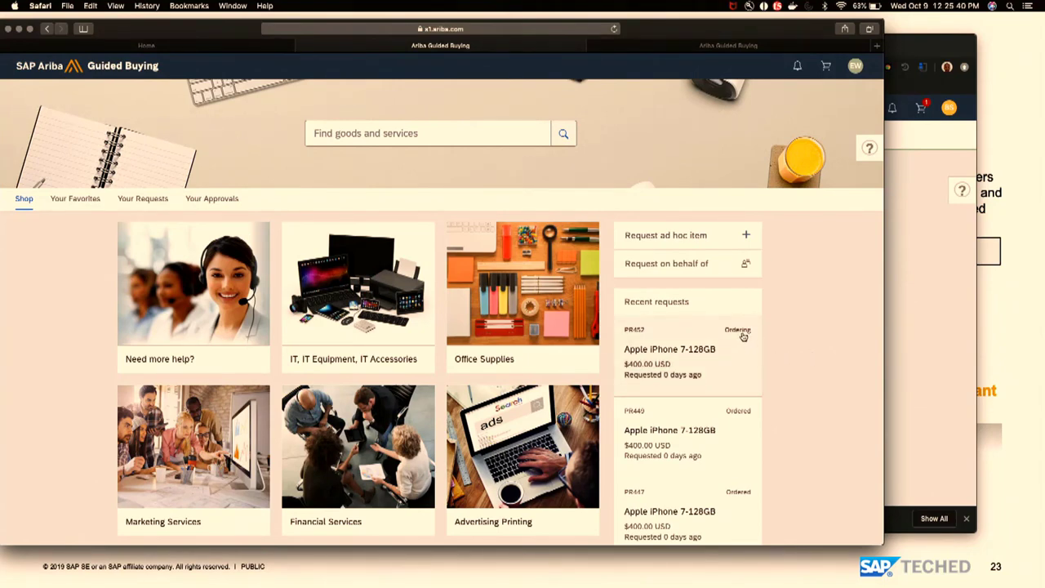
{"action": "left_click", "coordinate": [735, 343]}
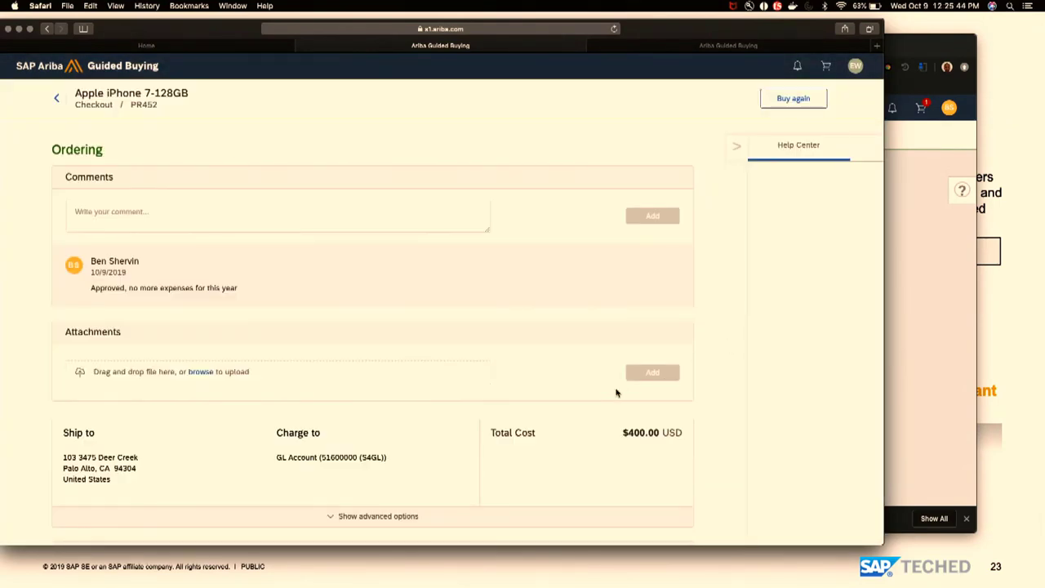
{"action": "scroll", "coordinate": [616, 394], "scroll_direction": "down", "scroll_amount": 3}
{"action": "scroll", "coordinate": [616, 393], "scroll_direction": "down", "scroll_amount": 6}
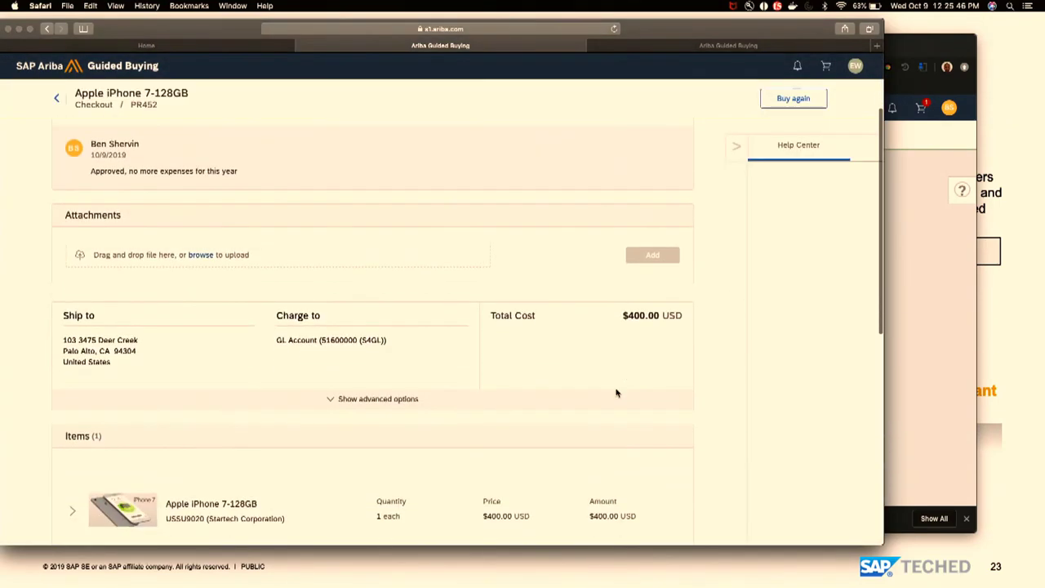
{"action": "scroll", "coordinate": [616, 393], "scroll_direction": "down", "scroll_amount": 2}
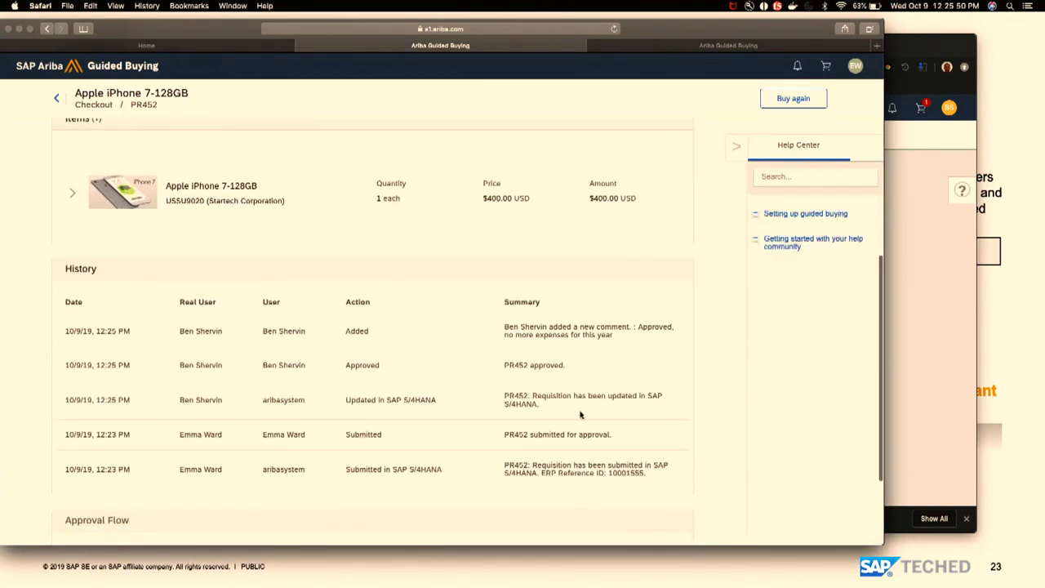
{"action": "double_click", "coordinate": [629, 472]}
{"action": "key", "text": "super+c"}
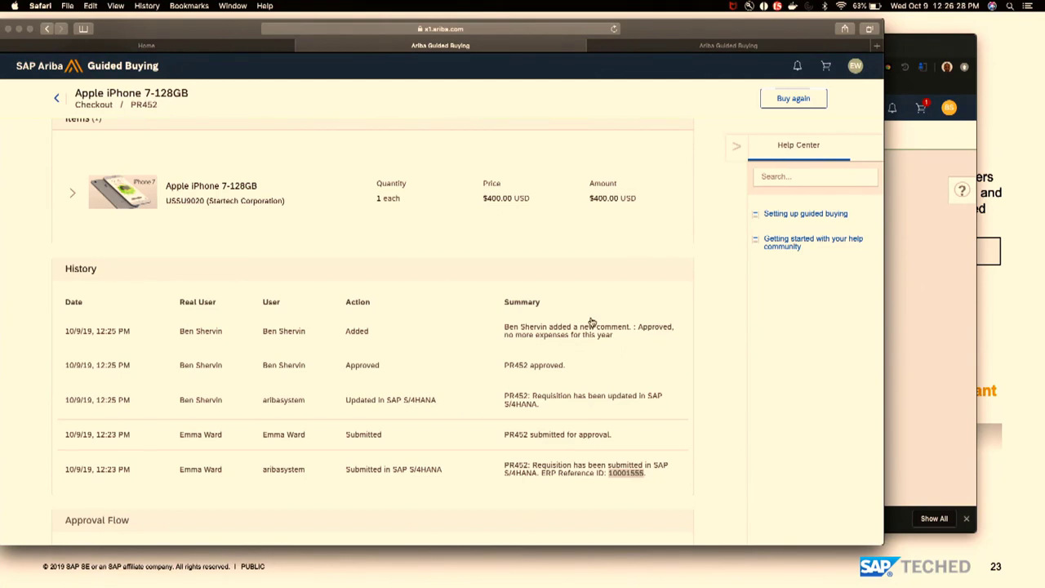
{"action": "key", "text": "super+Tab"}
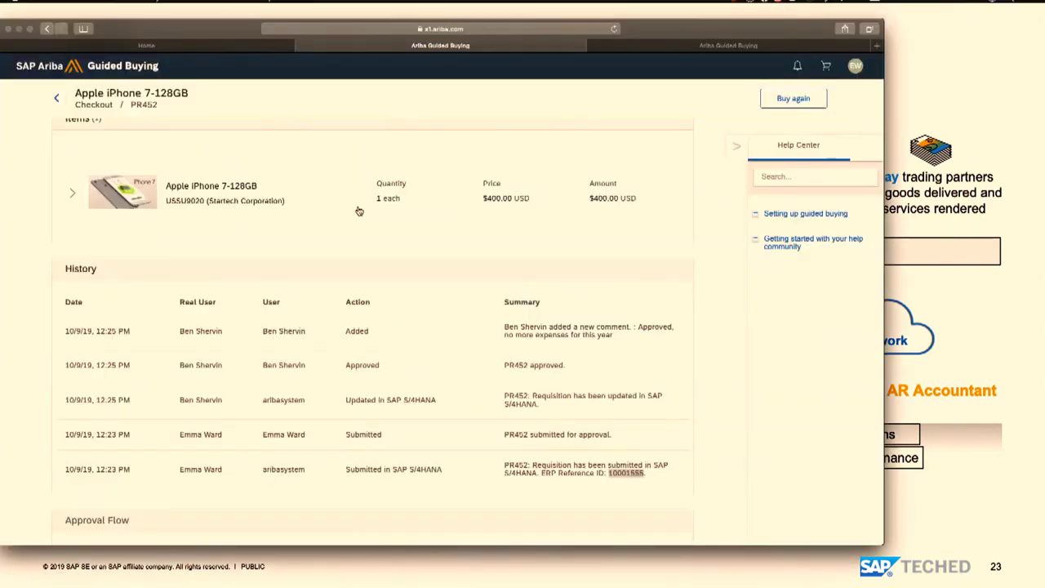
- Go from the PR452 request to the launchpad Home and launch Manage Purchase Requisitions - Professional
{"action": "left_click", "coordinate": [358, 210]}
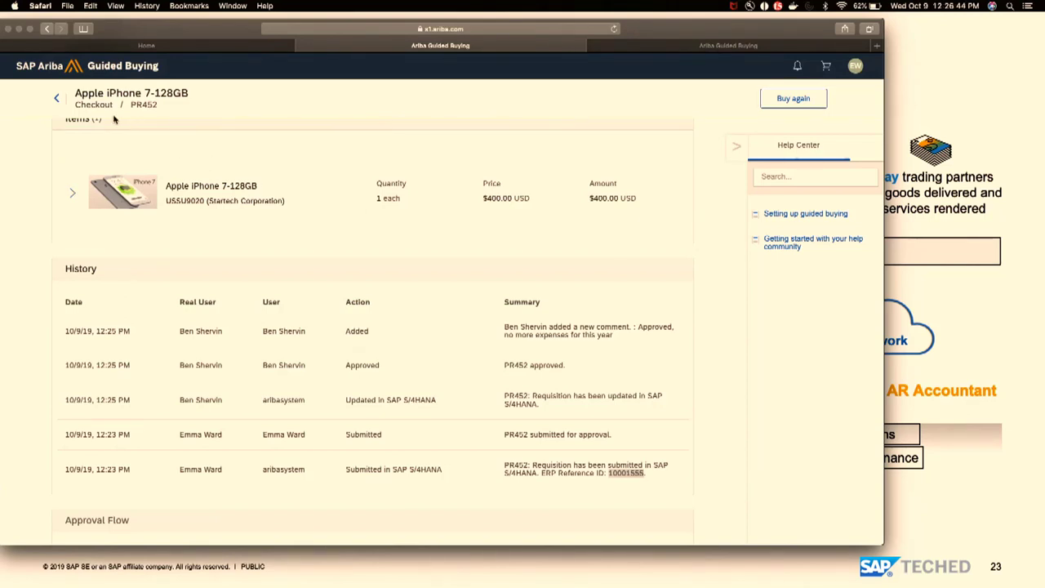
{"action": "left_click", "coordinate": [184, 47]}
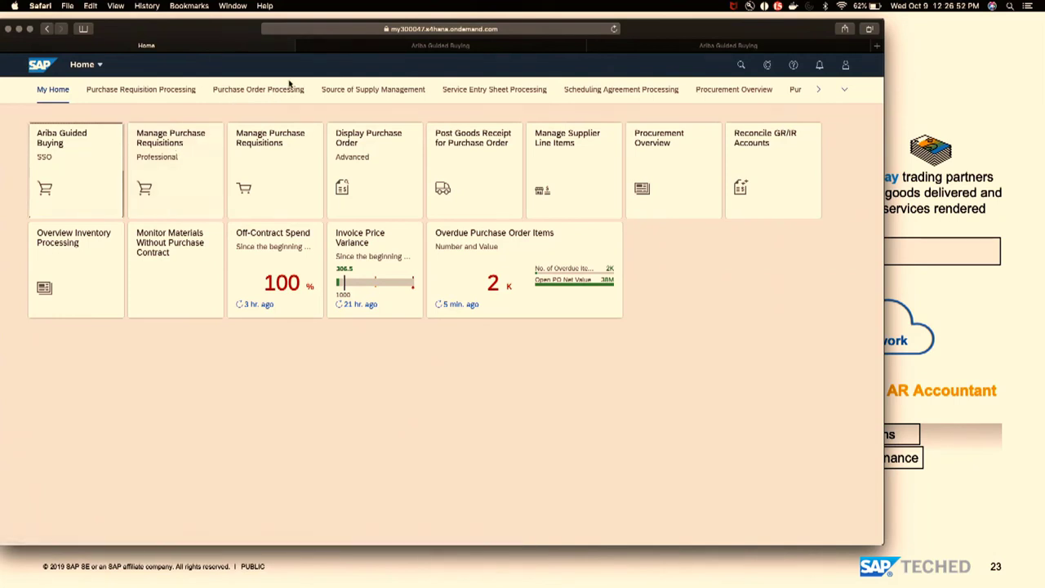
{"action": "left_click", "coordinate": [480, 51]}
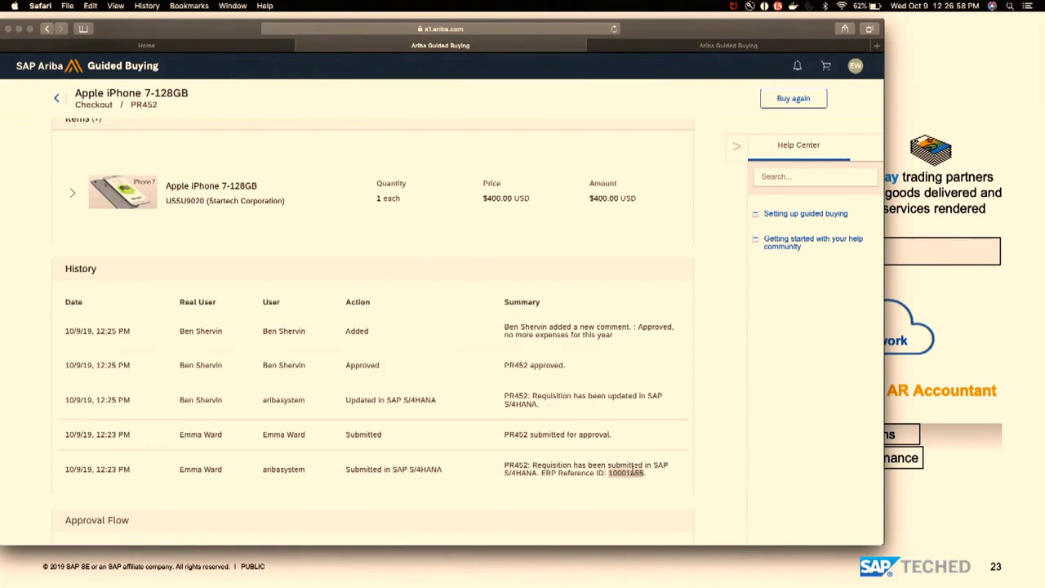
{"action": "left_click", "coordinate": [184, 49]}
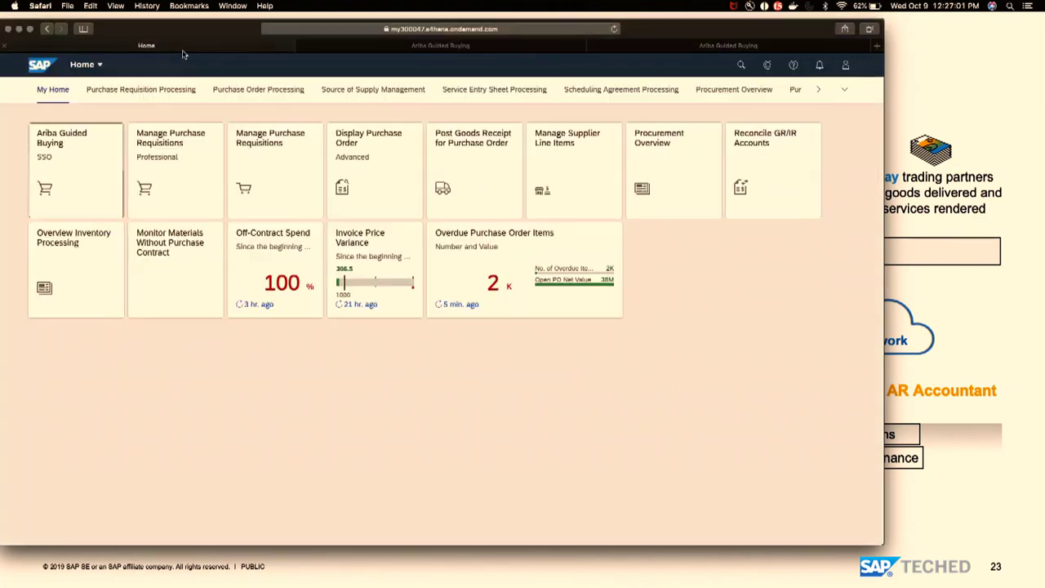
{"action": "left_click", "coordinate": [188, 158]}
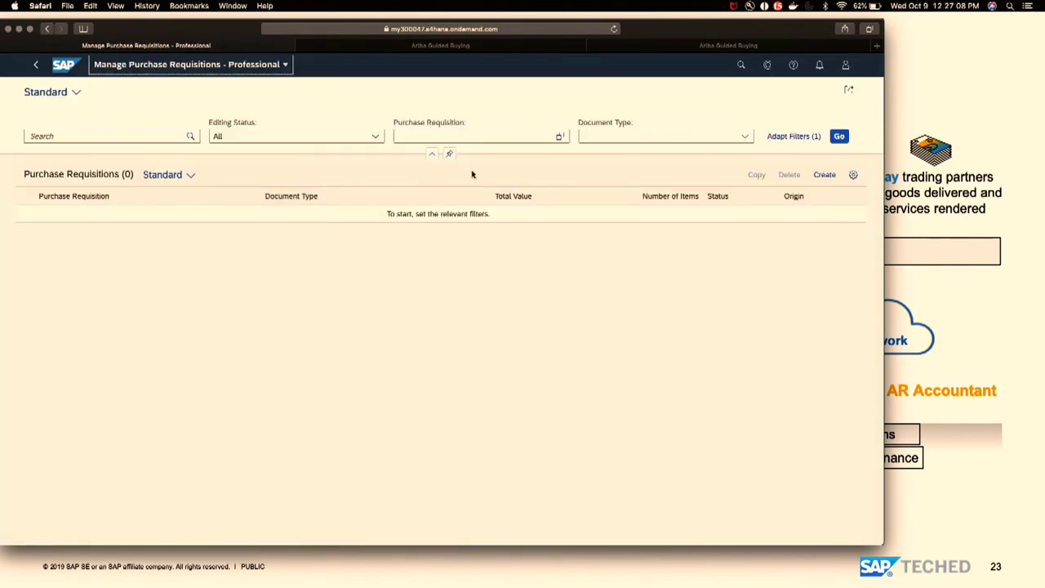
- Search for requisition 10001555 and open the Apple iPhone 7-128GB requisition
{"action": "left_click", "coordinate": [156, 138]}
{"action": "key", "text": "super+v"}
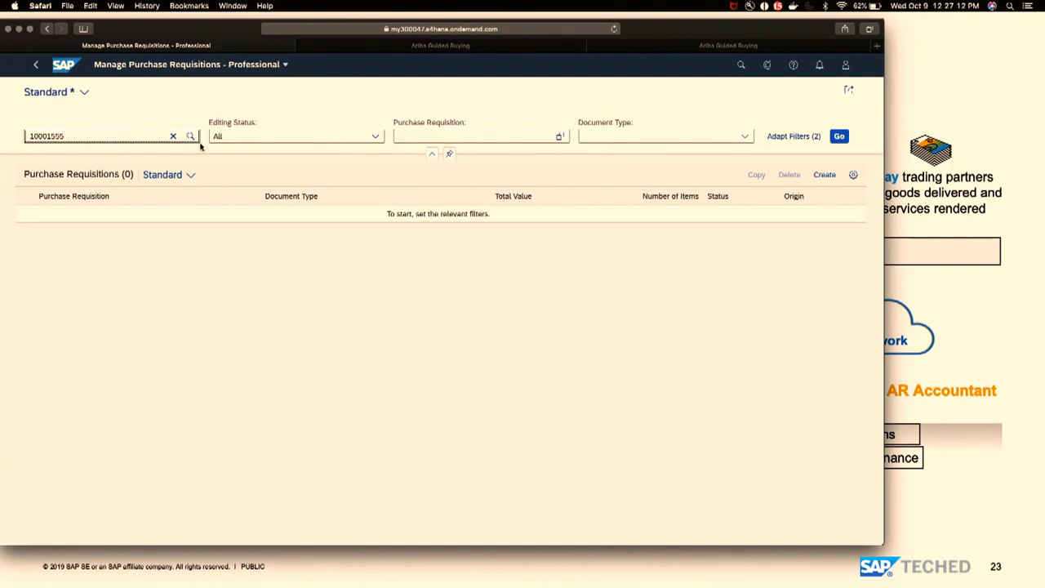
{"action": "left_click", "coordinate": [191, 137]}
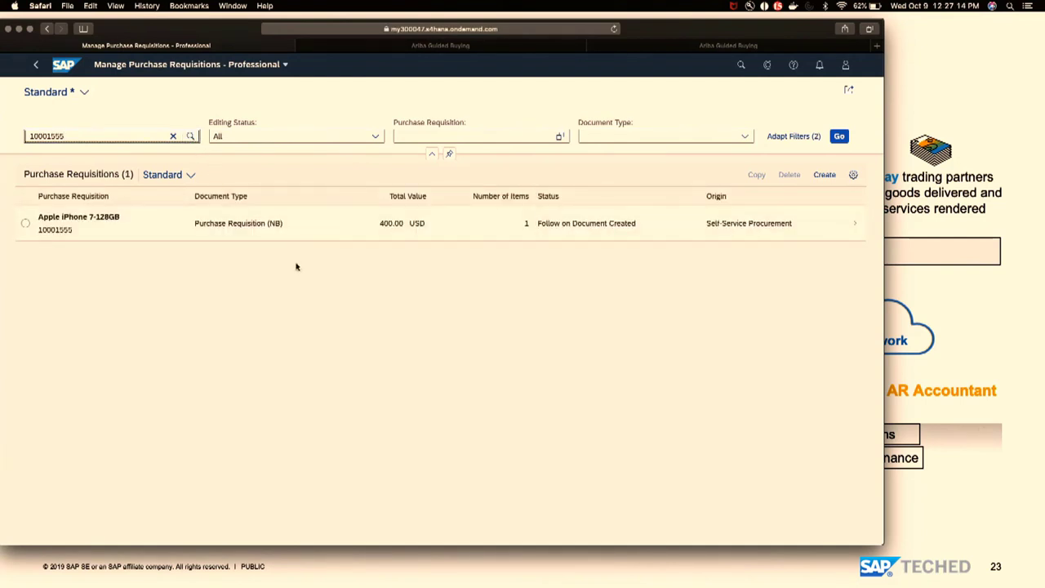
{"action": "left_click", "coordinate": [82, 235]}
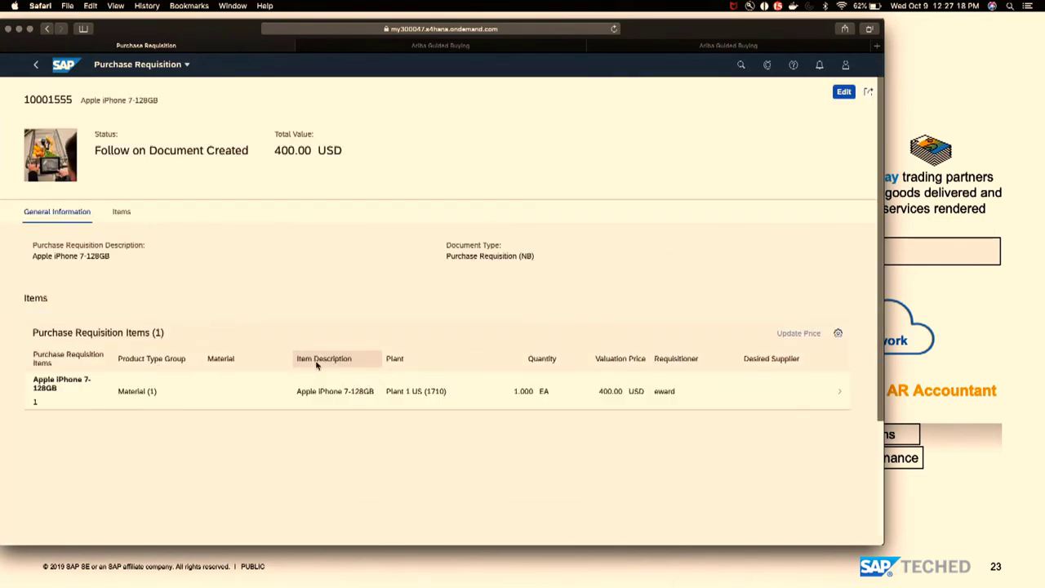
- Show the iPhone line item's process flow through to the completed purchase order
{"action": "left_click", "coordinate": [312, 393]}
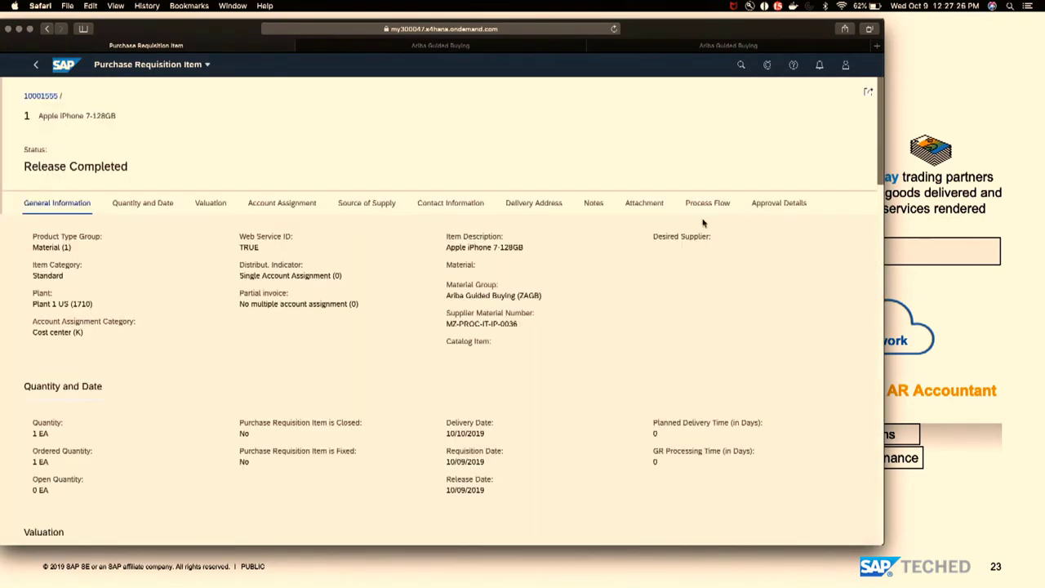
{"action": "left_click", "coordinate": [708, 207]}
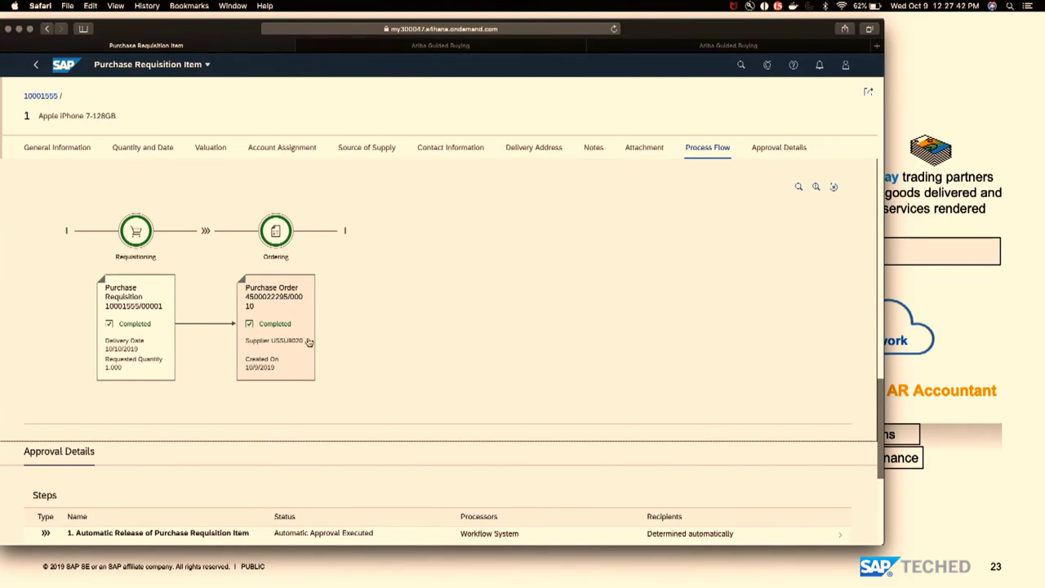
{"action": "key", "text": "super+Tab"}
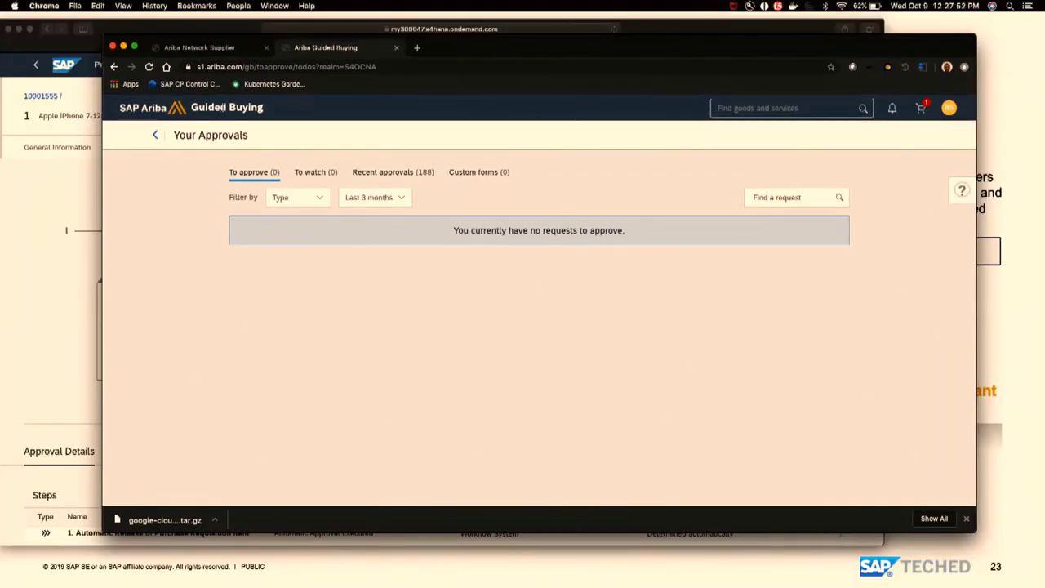
- Log in to the Ariba Network supplier account and list the 2 new 400.00 USD orders
{"action": "left_click", "coordinate": [207, 54]}
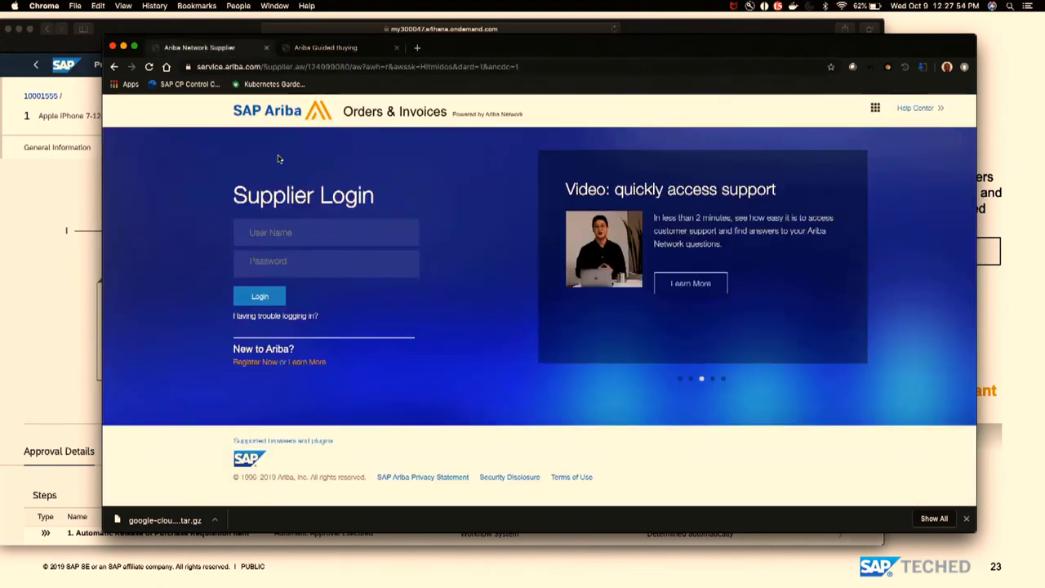
{"action": "type", "text": "a"}
{"action": "key", "text": "BackSpace"}
{"action": "type", "text": "admin"}
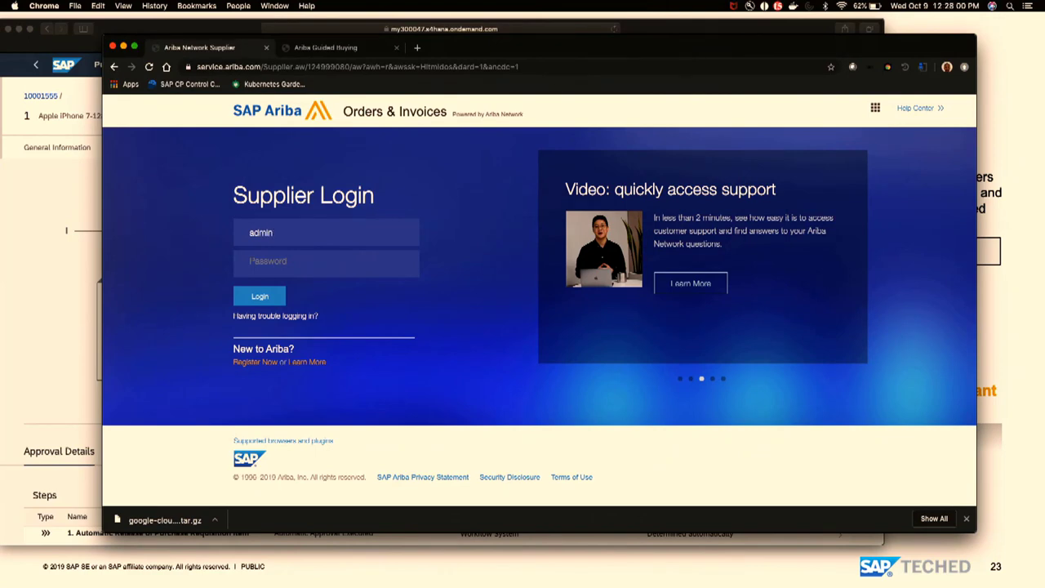
{"action": "left_click", "coordinate": [270, 300]}
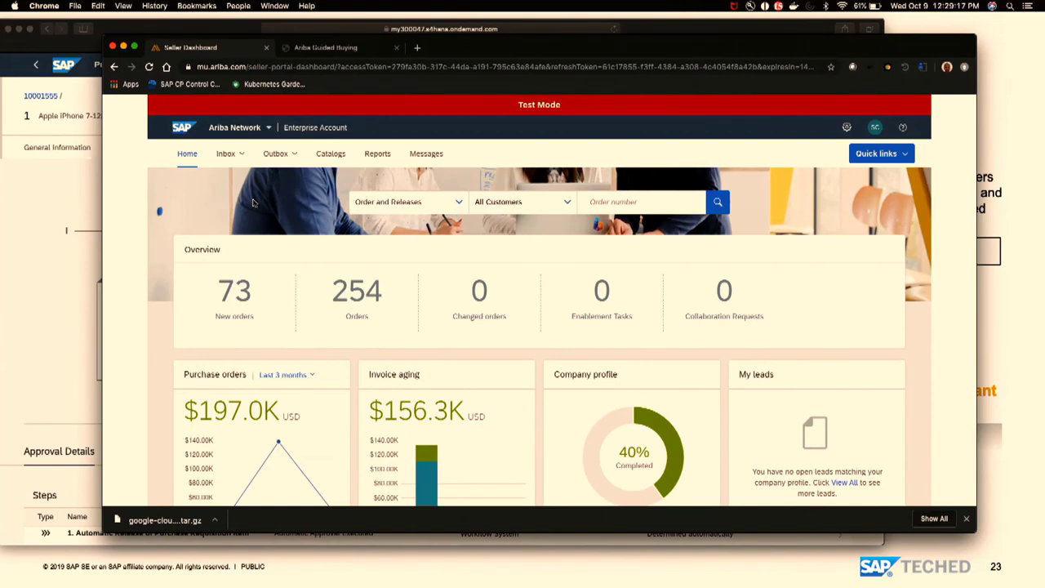
{"action": "left_click", "coordinate": [253, 311]}
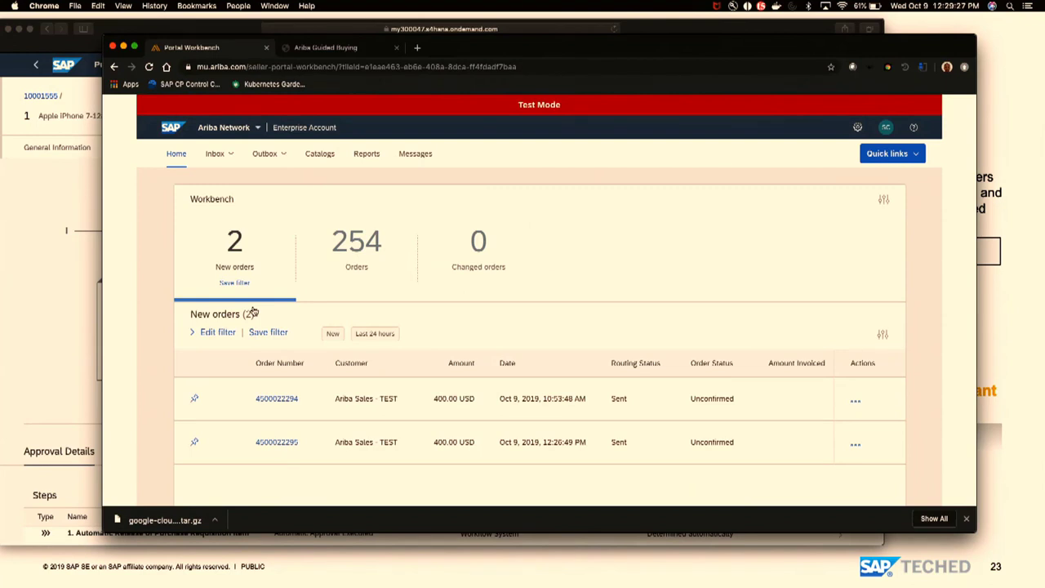
{"action": "key", "text": "super+Tab"}
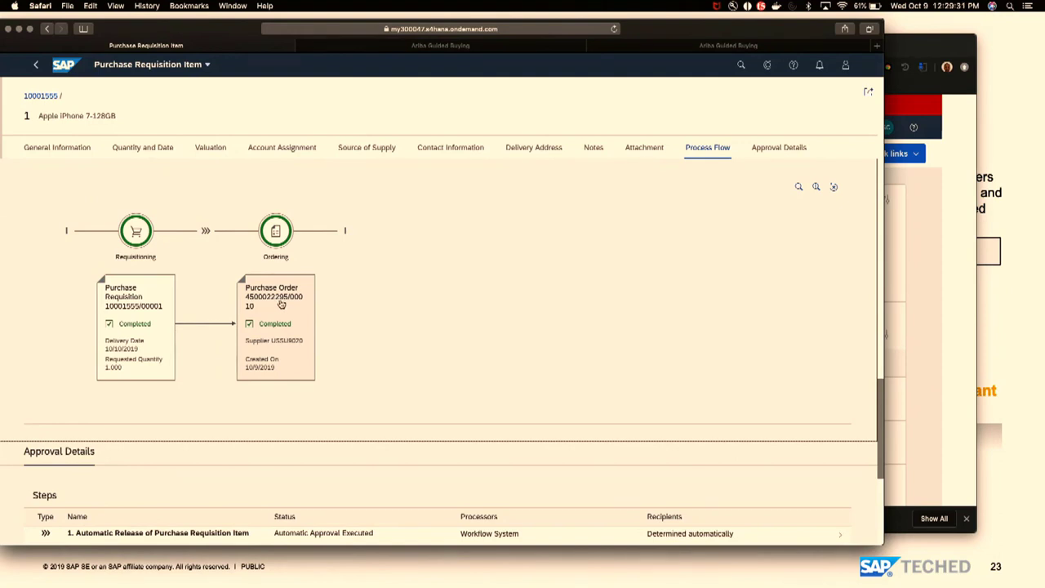
{"action": "key", "text": "super+Tab"}
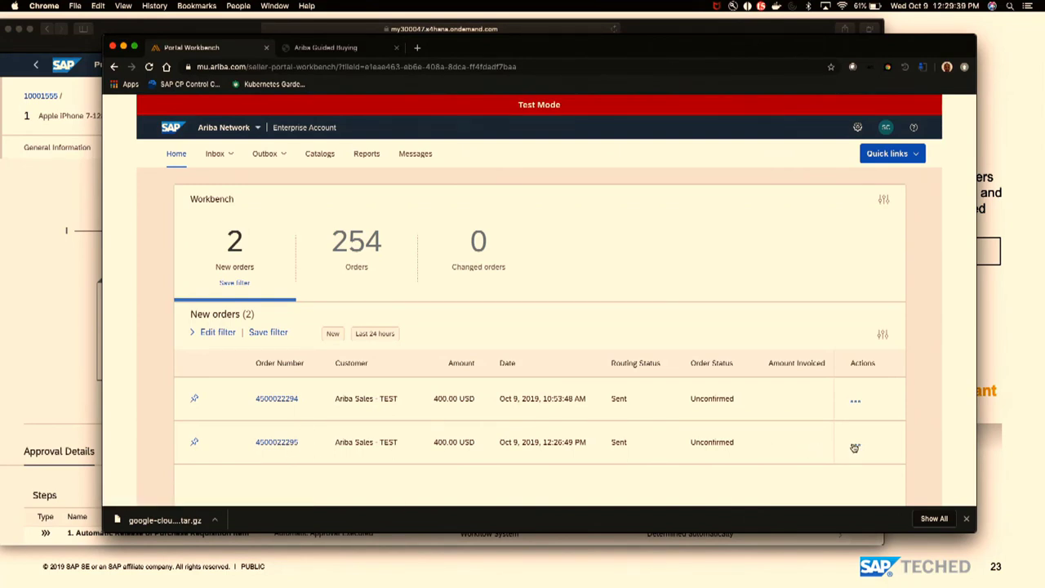
{"action": "left_click", "coordinate": [854, 447]}
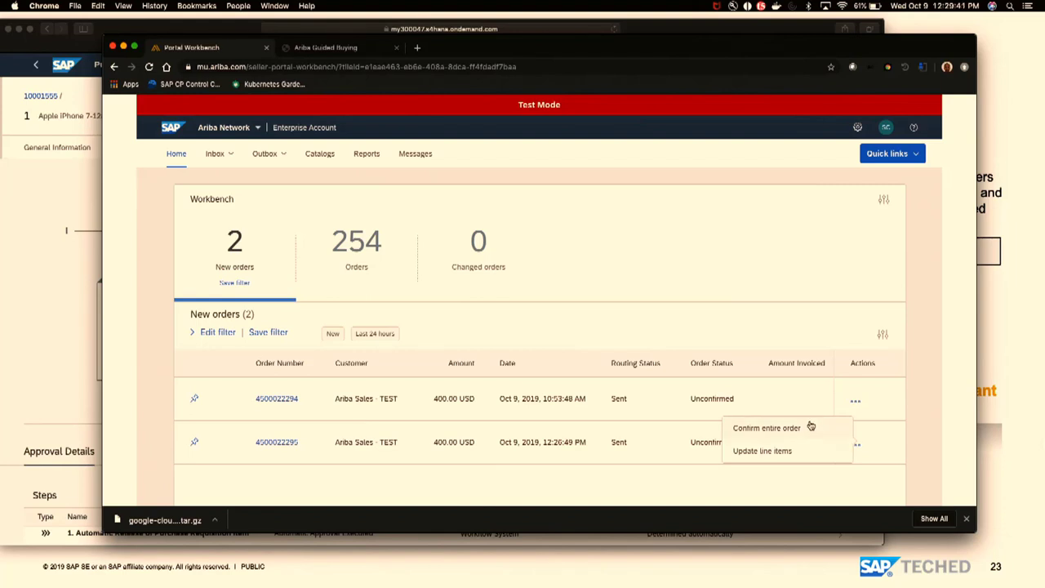
{"action": "left_click", "coordinate": [767, 428]}
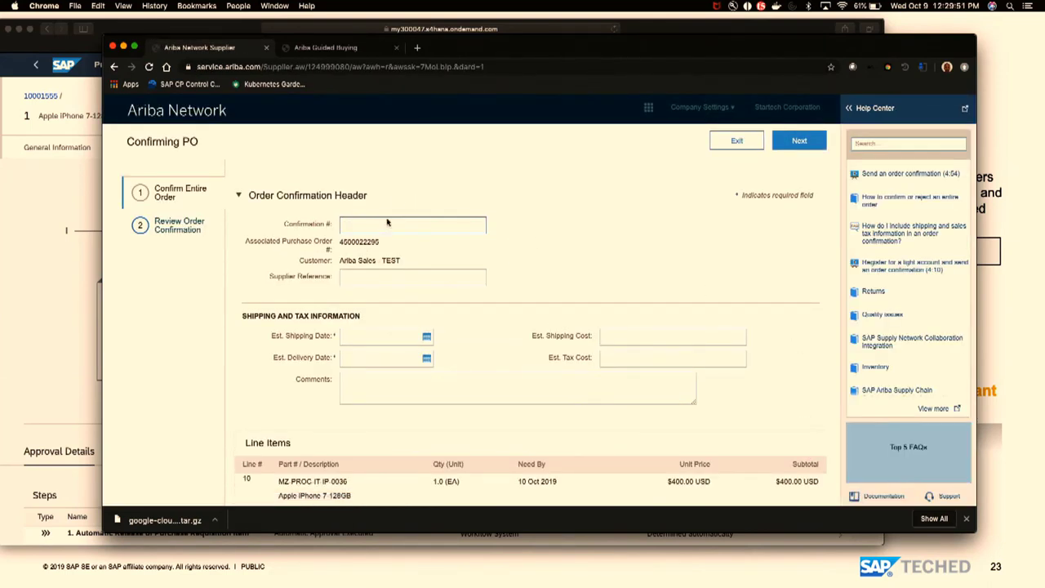
- Enter a confirmation number based on the PO and set 9 Oct 2019 shipping and delivery dates
{"action": "double_click", "coordinate": [373, 241]}
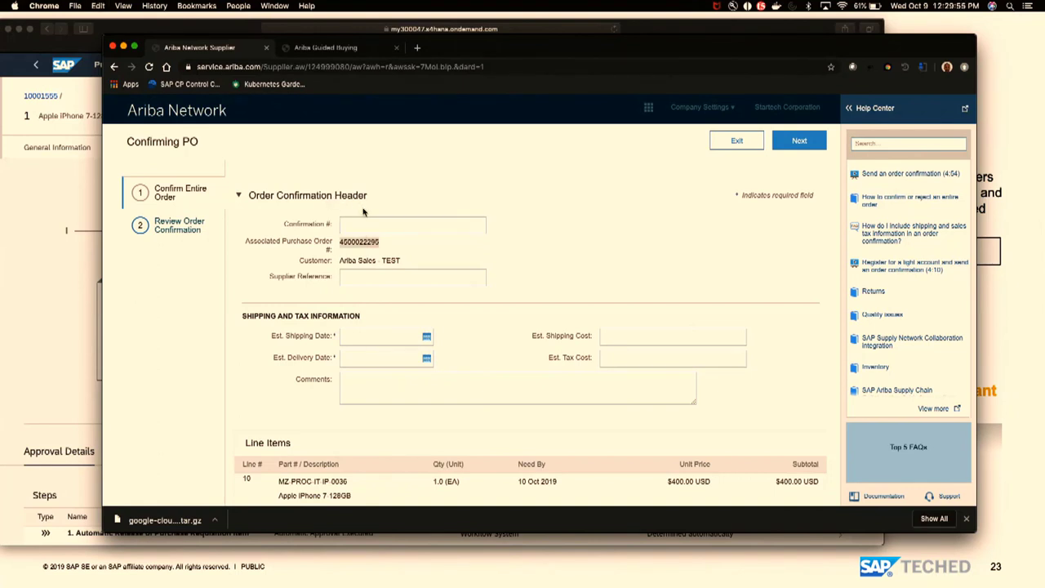
{"action": "left_click", "coordinate": [363, 222]}
{"action": "key", "text": "super+v"}
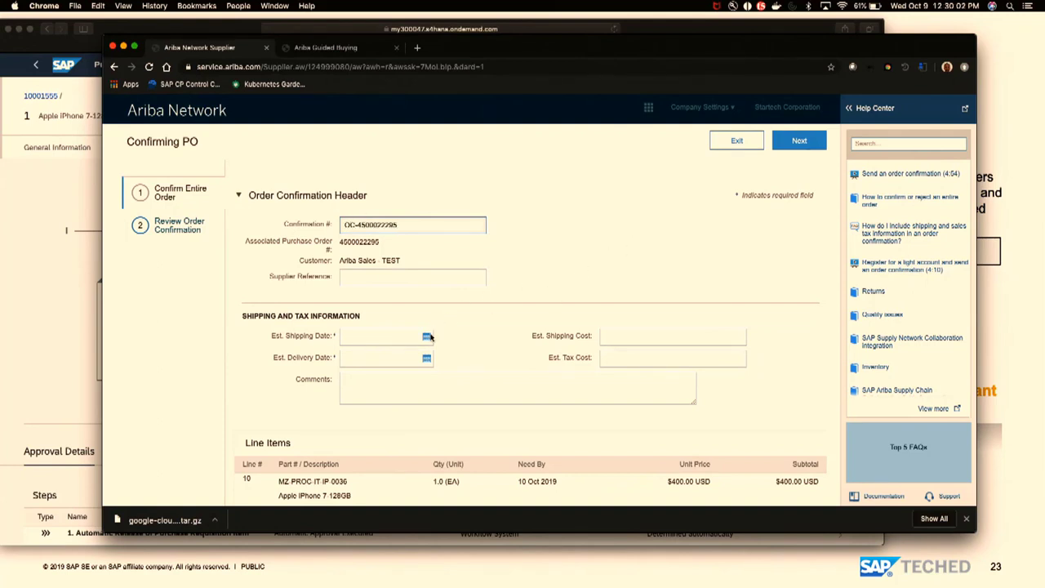
{"action": "left_click", "coordinate": [428, 336]}
{"action": "left_click", "coordinate": [395, 395]}
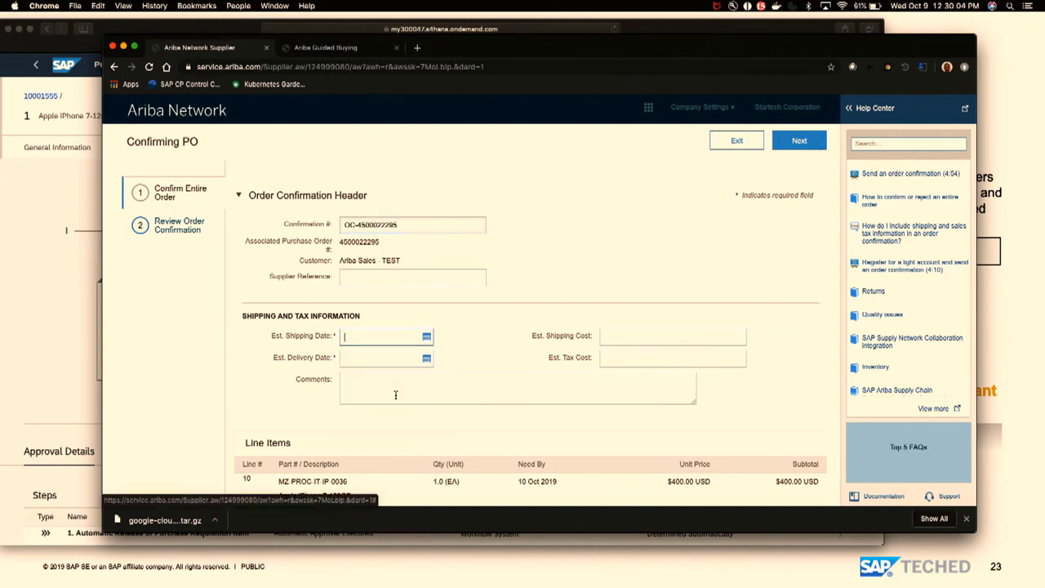
{"action": "left_click", "coordinate": [431, 359]}
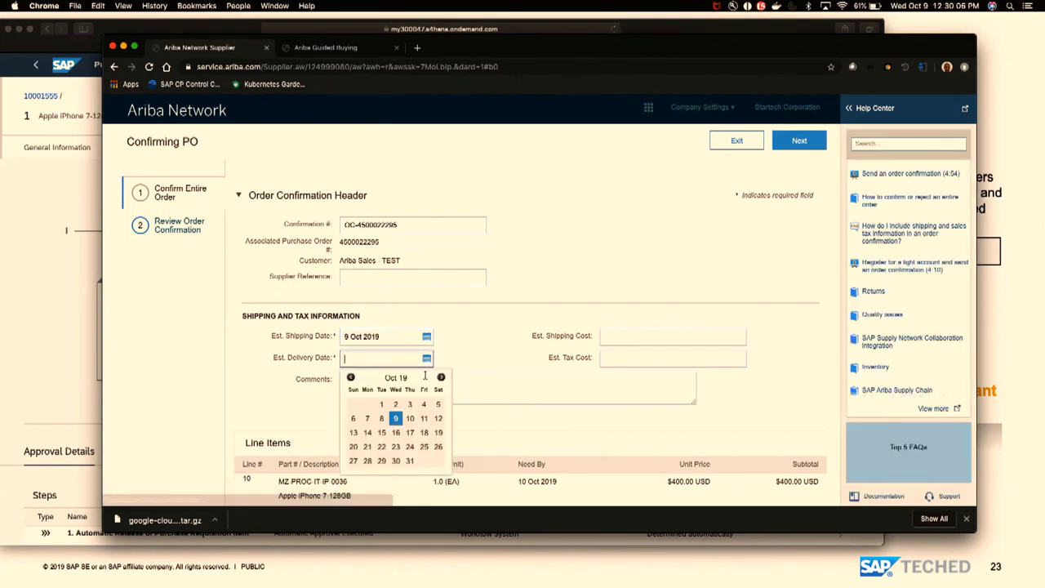
{"action": "left_click", "coordinate": [395, 418]}
- Add the comment 'Sending ASAP' and proceed to Review Order Confirmation
{"action": "left_click", "coordinate": [378, 381]}
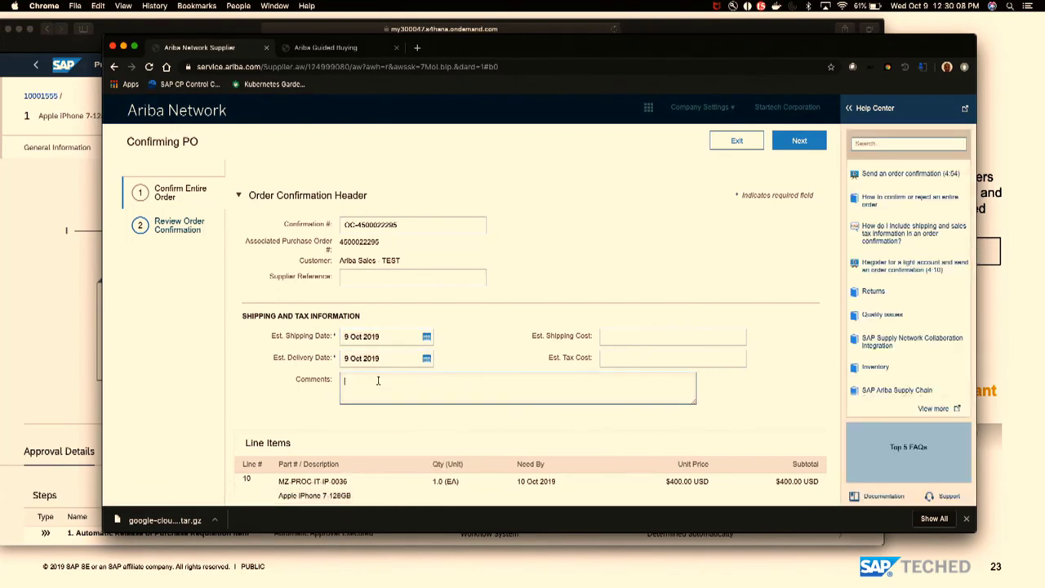
{"action": "type", "text": "Sending ASAP"}
{"action": "left_click", "coordinate": [799, 142]}
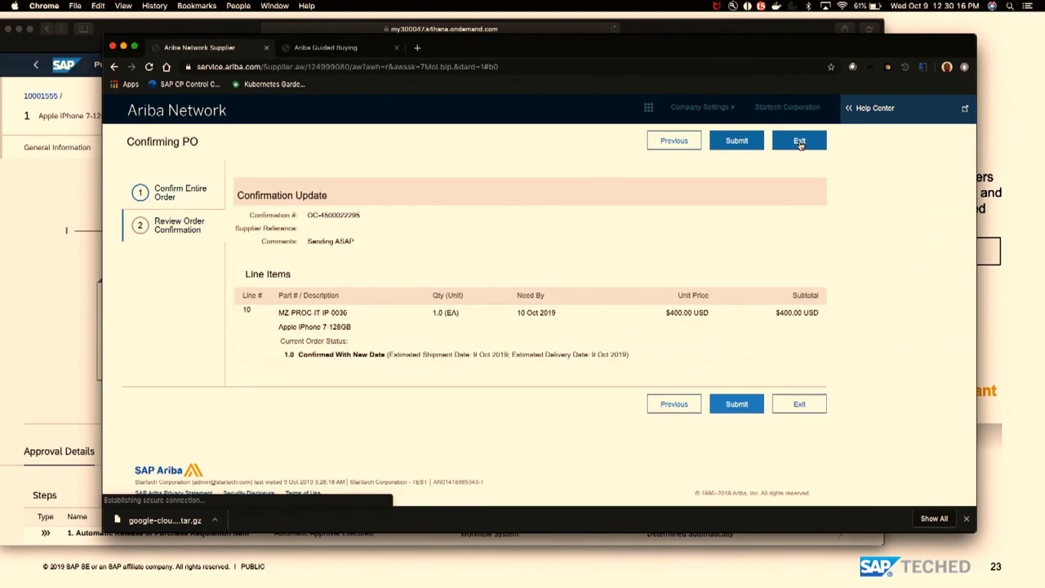
- Submit the order confirmation and list all orders and releases in the Inbox
{"action": "left_click", "coordinate": [733, 142]}
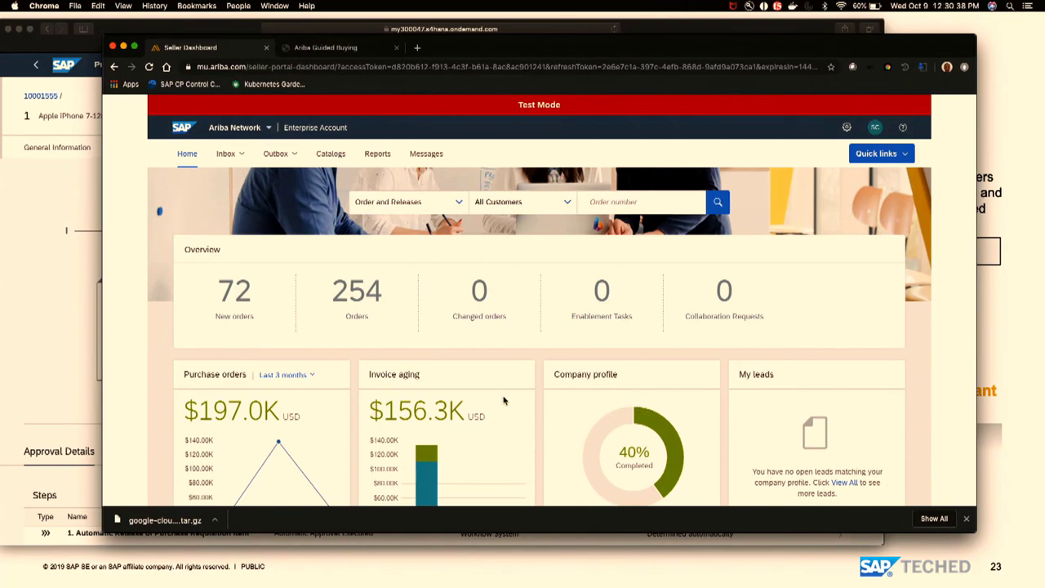
{"action": "left_click", "coordinate": [233, 302]}
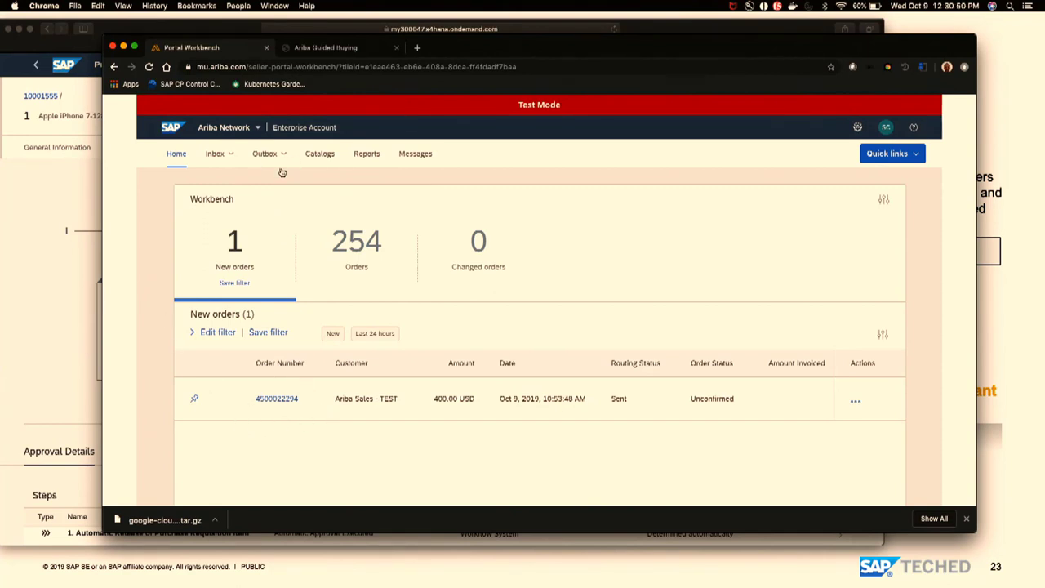
{"action": "left_click", "coordinate": [216, 158]}
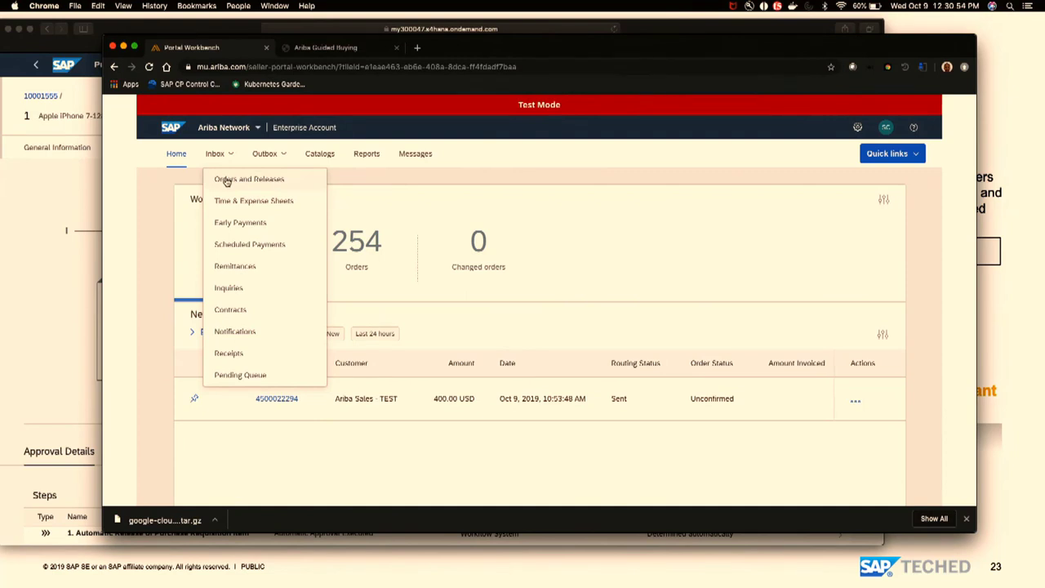
{"action": "left_click", "coordinate": [227, 181]}
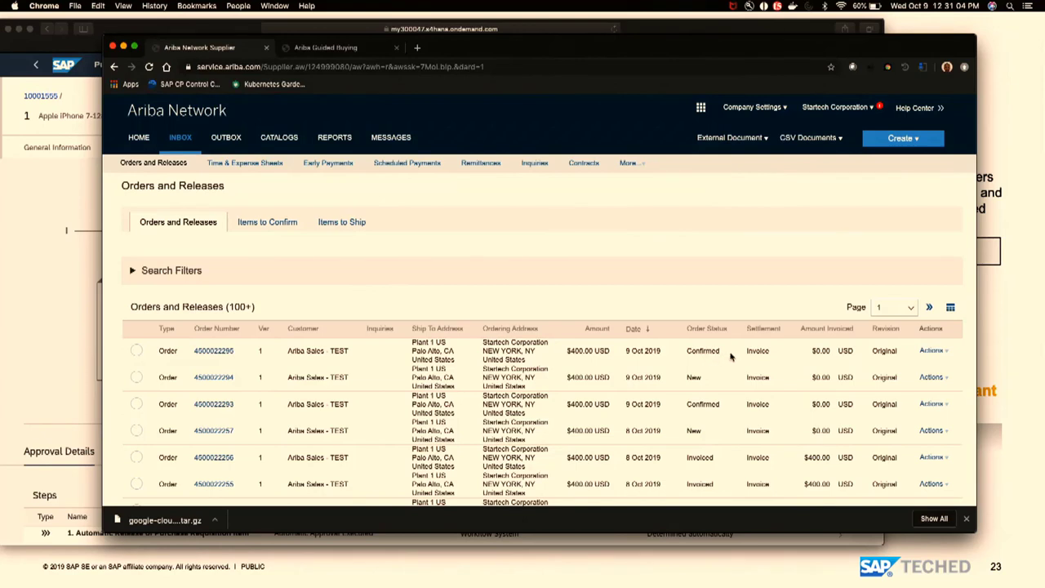
{"action": "left_click", "coordinate": [935, 352]}
{"action": "left_click", "coordinate": [941, 387]}
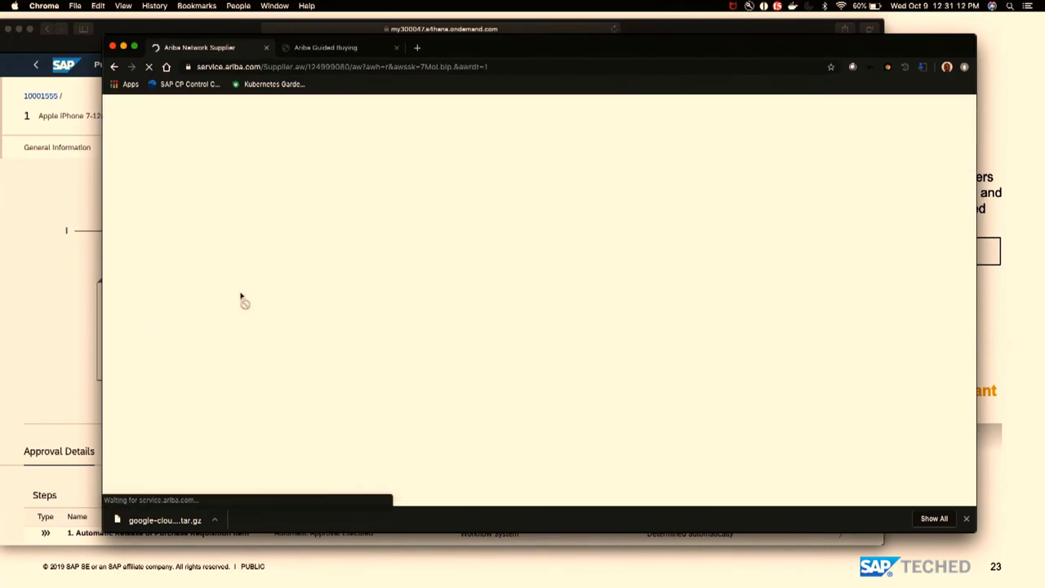
{"action": "left_click", "coordinate": [257, 324]}
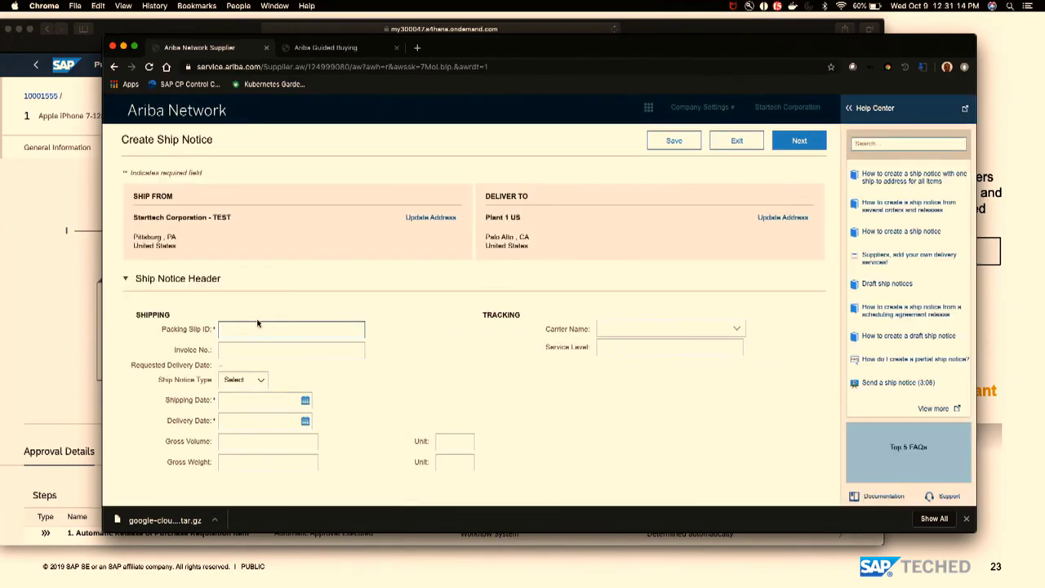
{"action": "type", "text": "ASN-"}
{"action": "key", "text": "super+v"}
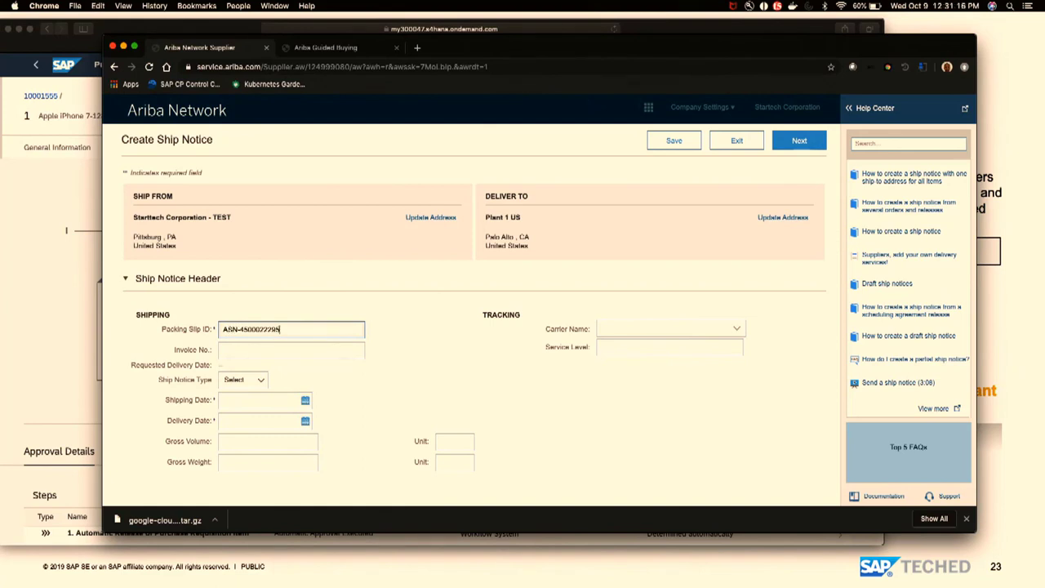
{"action": "left_click", "coordinate": [304, 400]}
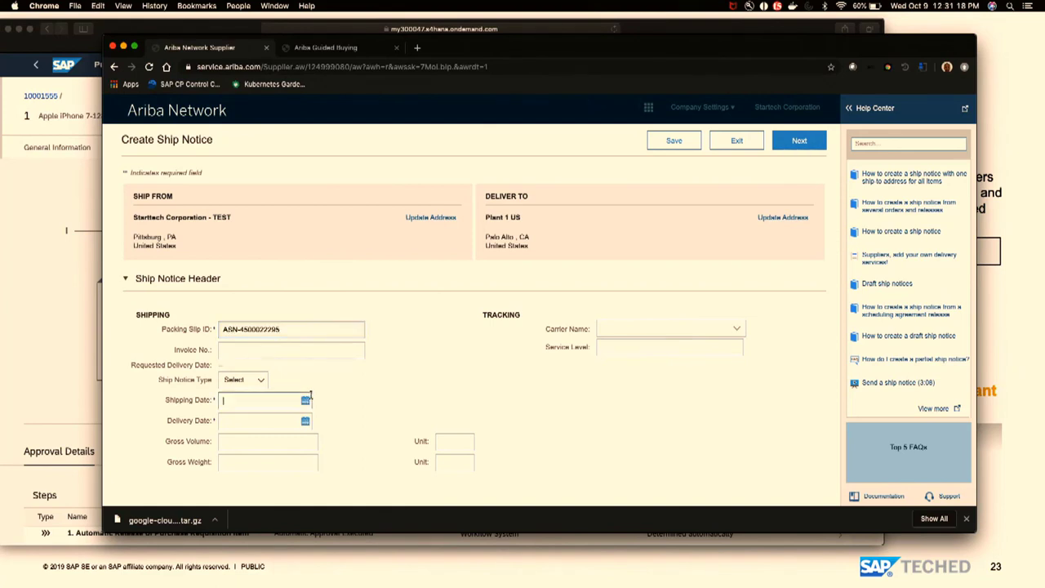
{"action": "left_click", "coordinate": [274, 339]}
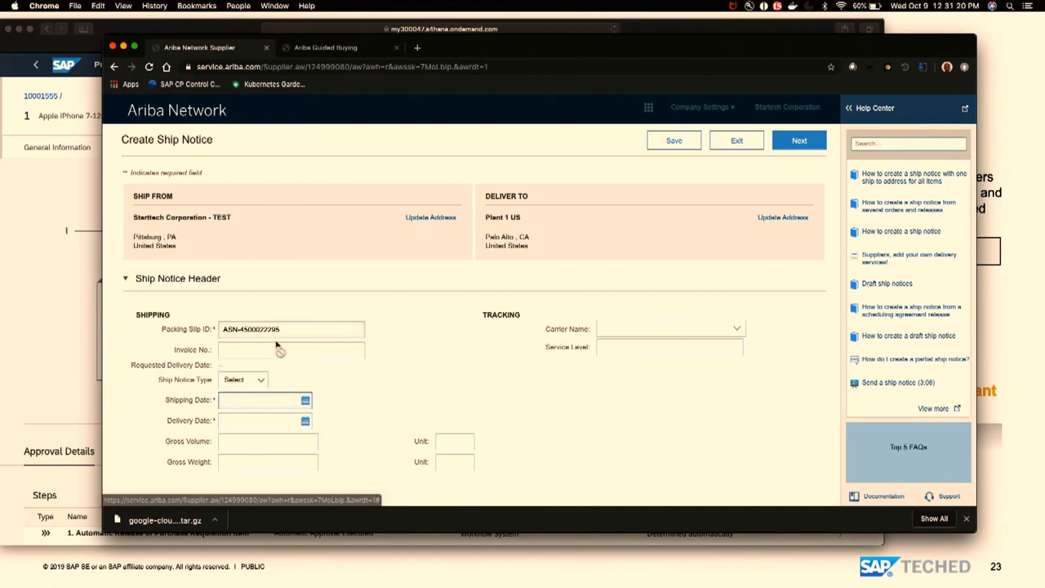
{"action": "left_click", "coordinate": [304, 421]}
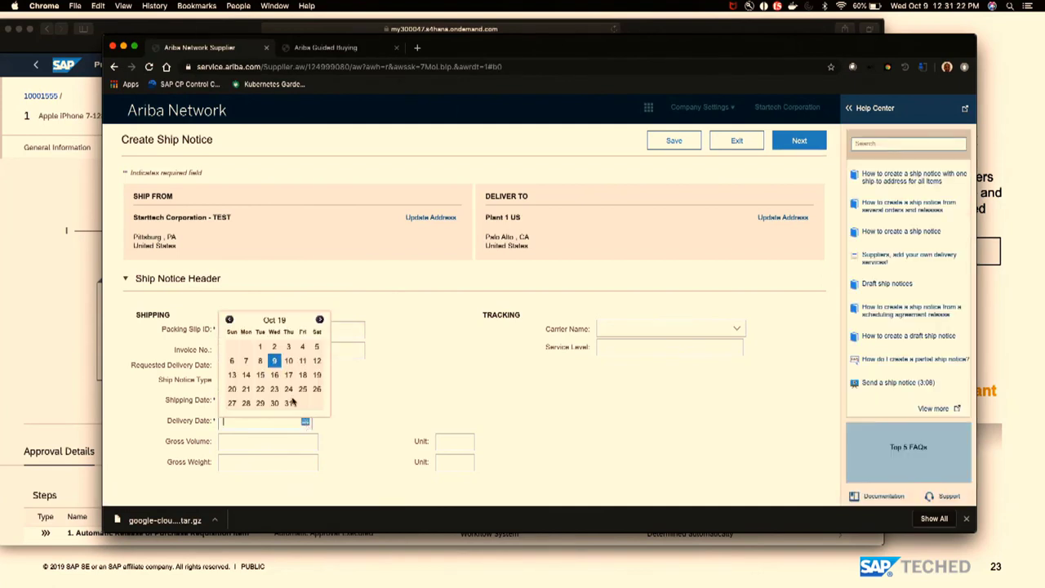
{"action": "left_click", "coordinate": [271, 356]}
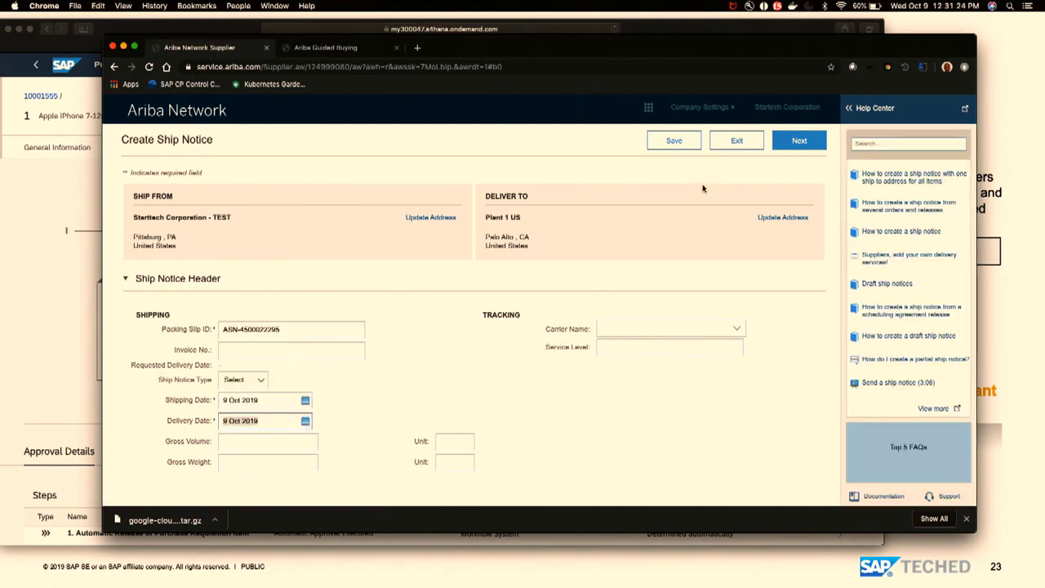
{"action": "scroll", "coordinate": [665, 431], "scroll_direction": "down", "scroll_amount": 10}
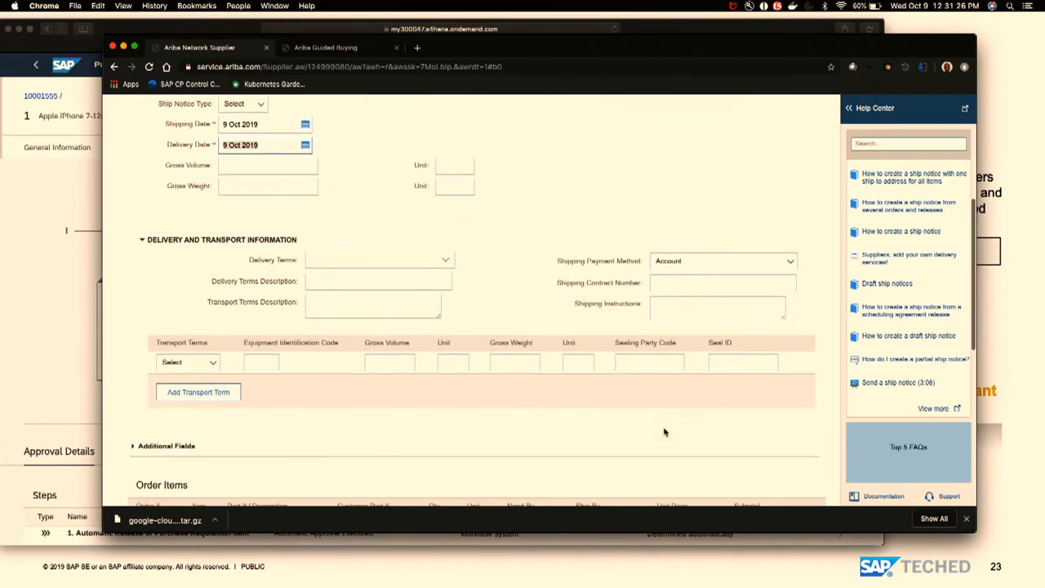
{"action": "scroll", "coordinate": [664, 430], "scroll_direction": "down", "scroll_amount": 4}
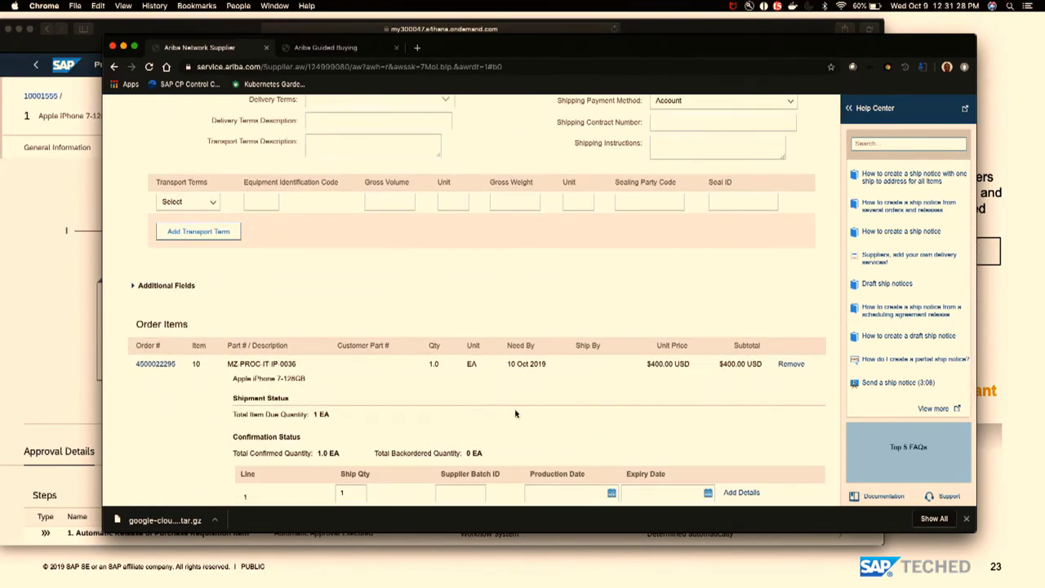
{"action": "scroll", "coordinate": [518, 414], "scroll_direction": "up", "scroll_amount": 15}
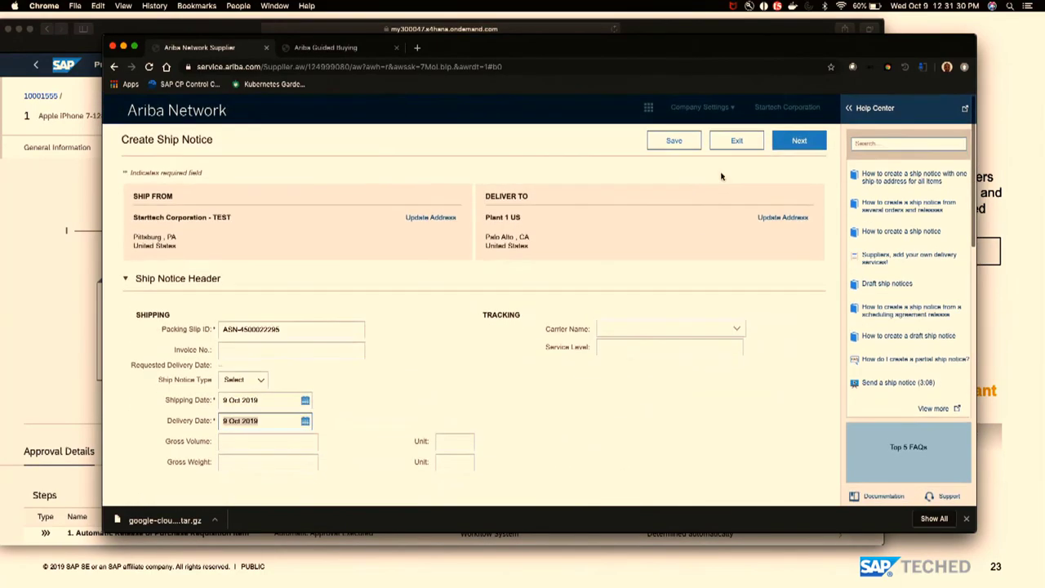
- Review and submit the ship notice, then switch back to S/4HANA
{"action": "left_click", "coordinate": [796, 143]}
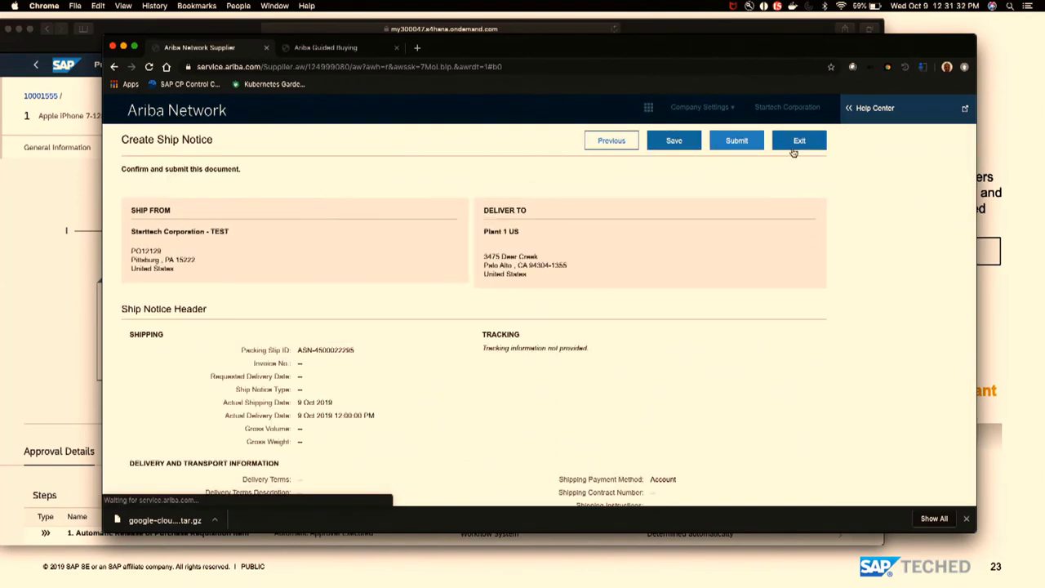
{"action": "left_click", "coordinate": [744, 139]}
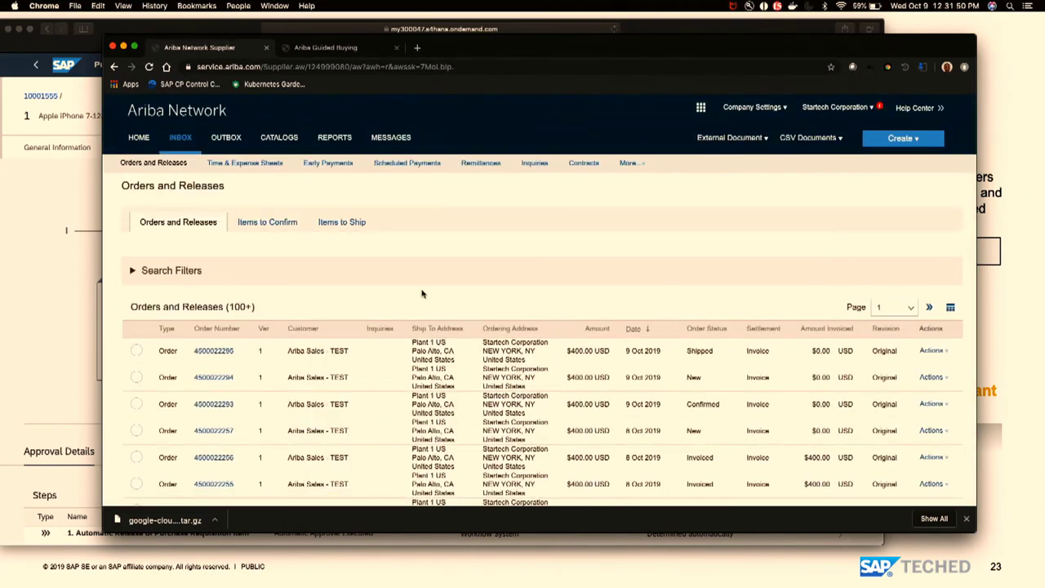
{"action": "key", "text": "super+Tab"}
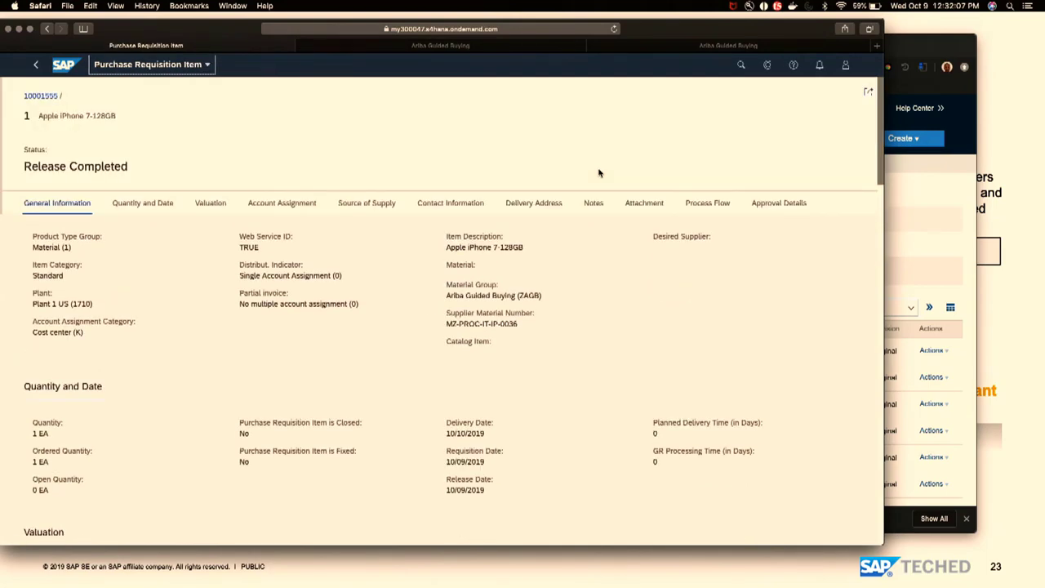
{"action": "scroll", "coordinate": [598, 173], "scroll_direction": "down", "scroll_amount": 15}
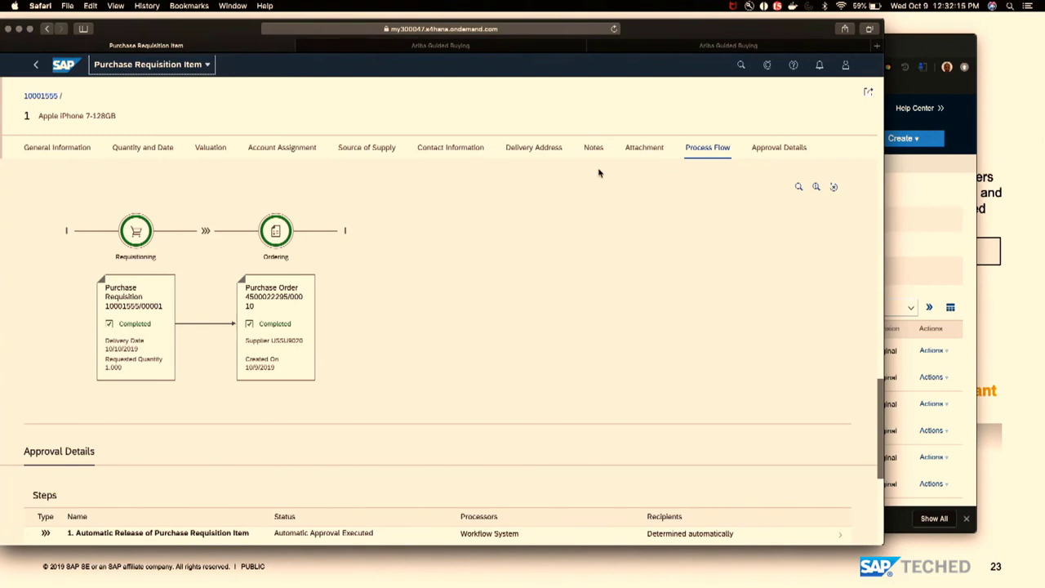
{"action": "left_click", "coordinate": [276, 343]}
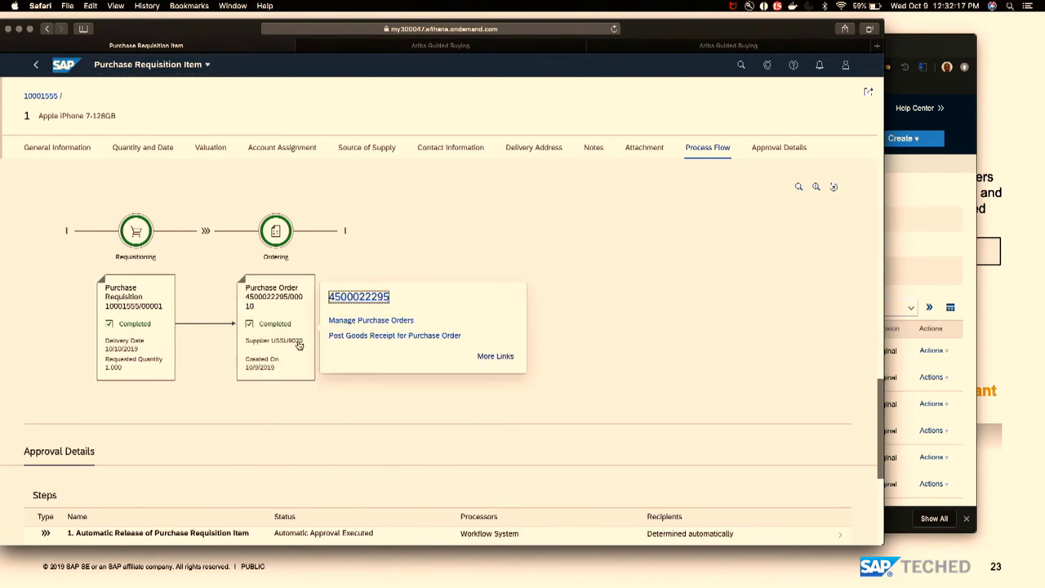
{"action": "left_click", "coordinate": [377, 321]}
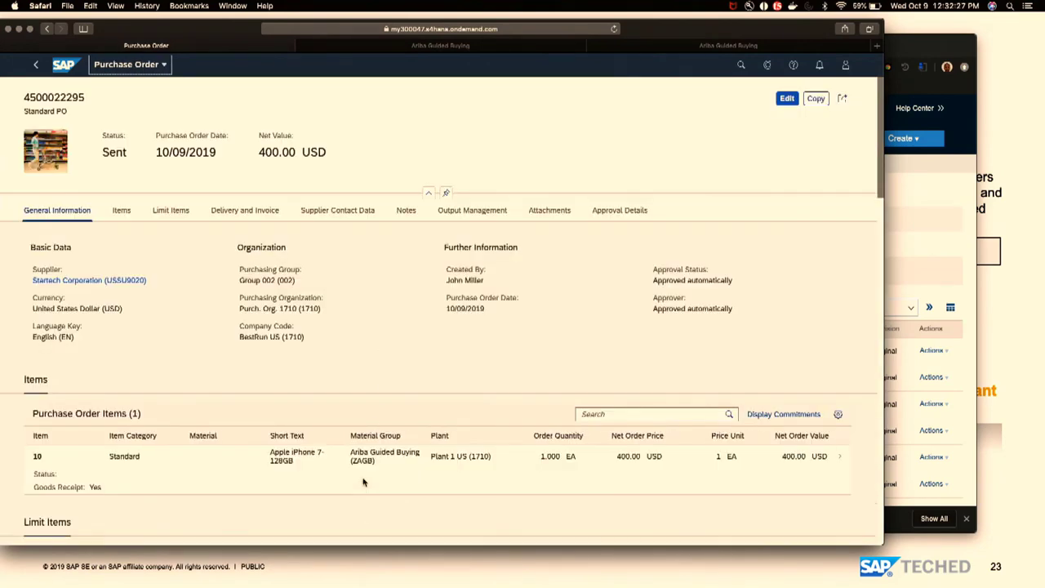
{"action": "scroll", "coordinate": [361, 481], "scroll_direction": "down", "scroll_amount": 2}
{"action": "left_click", "coordinate": [348, 391]}
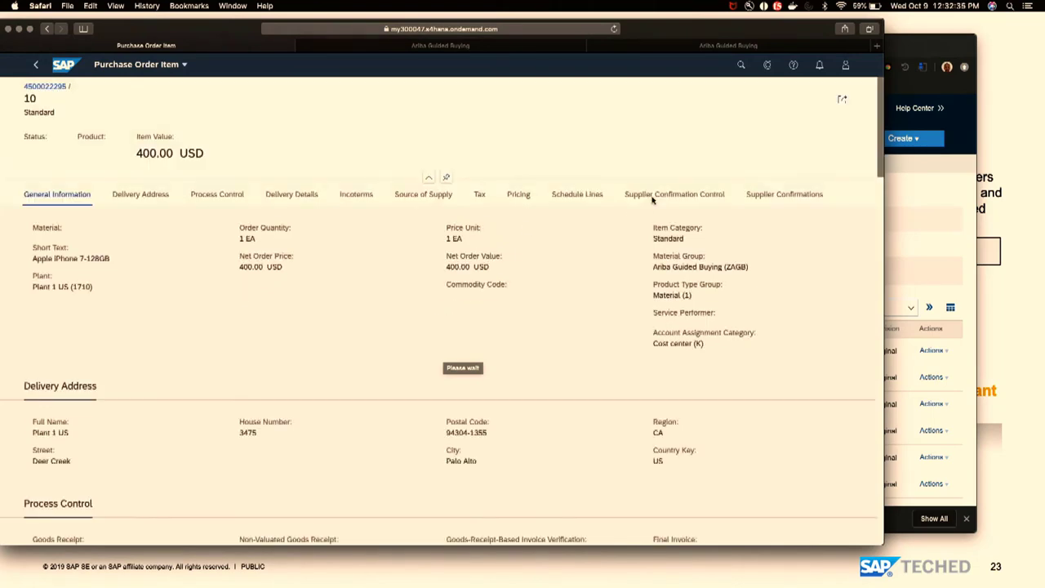
{"action": "left_click", "coordinate": [654, 199]}
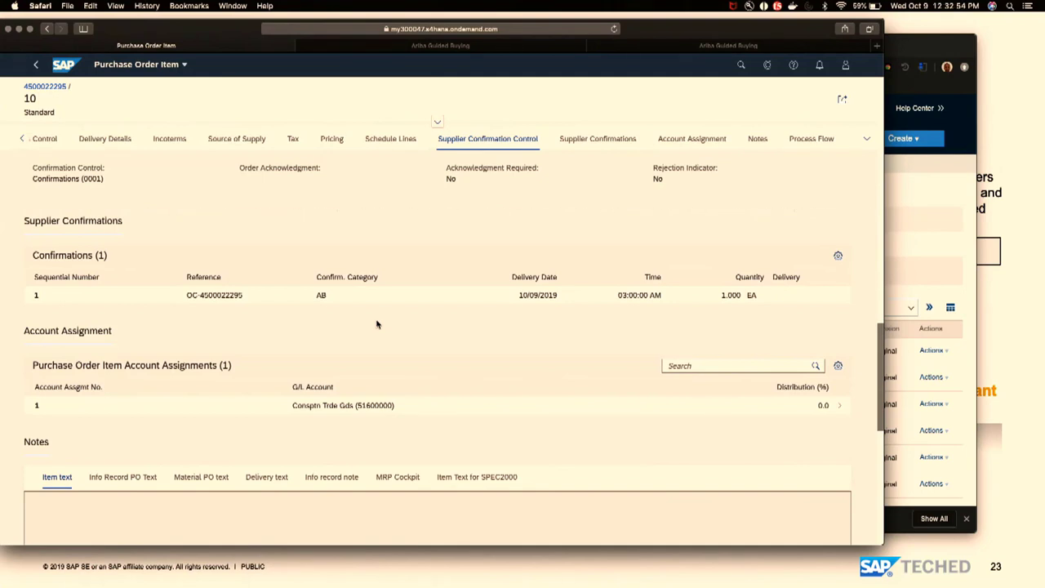
{"action": "key", "text": "super+Tab"}
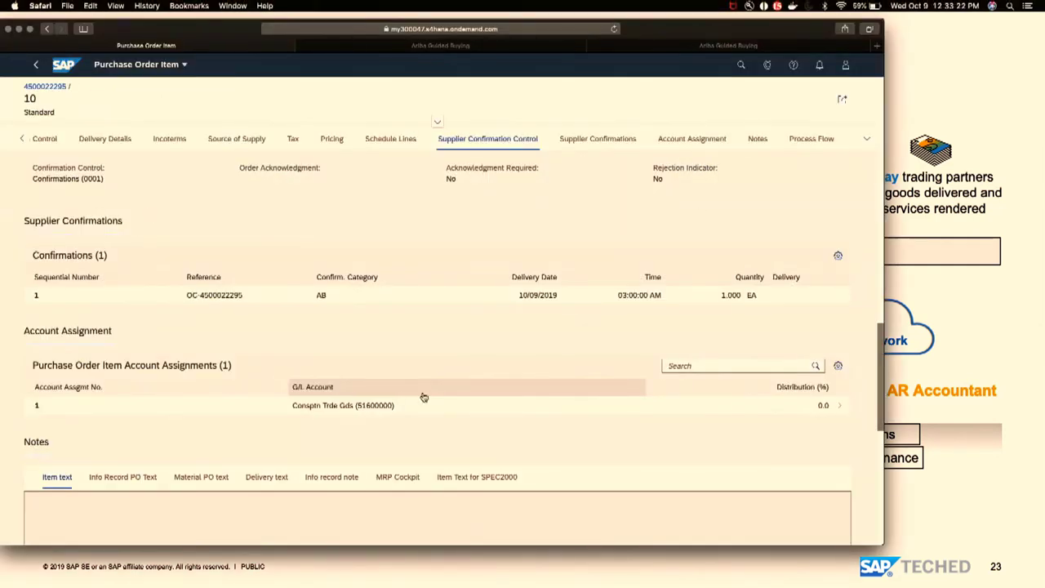
{"action": "key", "text": "super+Tab"}
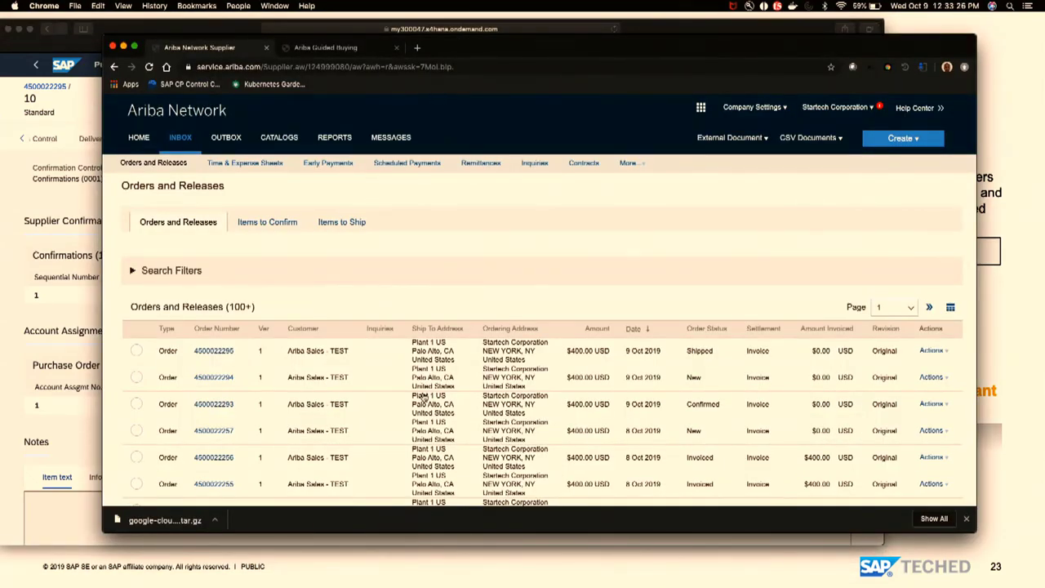
{"action": "key", "text": "super+Tab"}
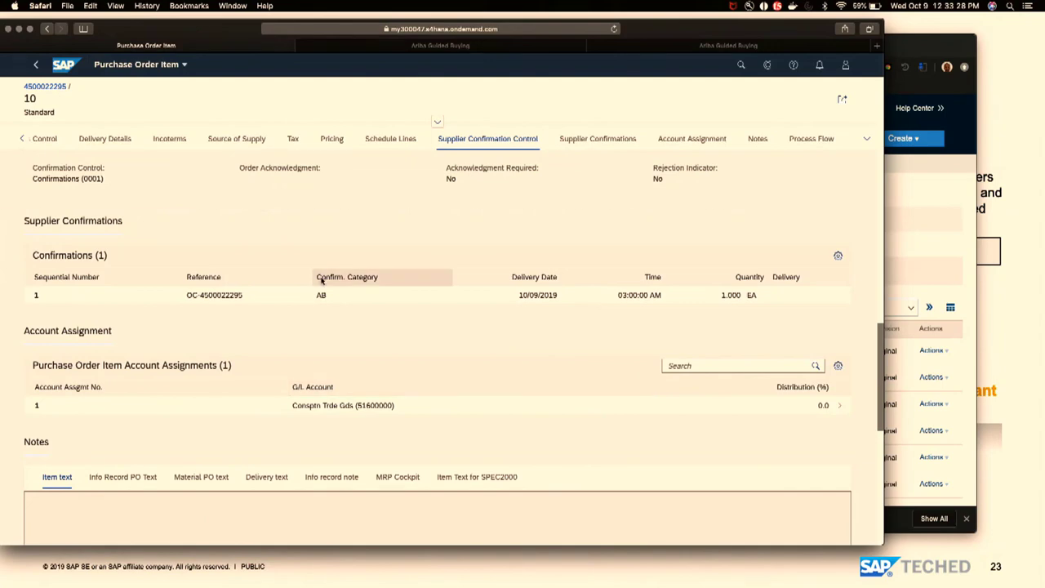
{"action": "left_click", "coordinate": [35, 65]}
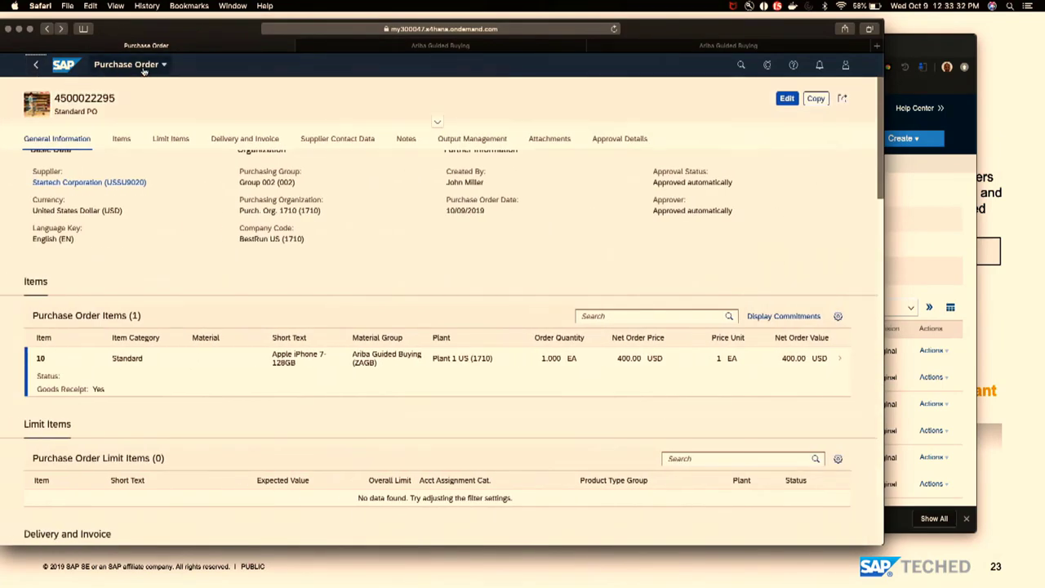
{"action": "left_click", "coordinate": [414, 46]}
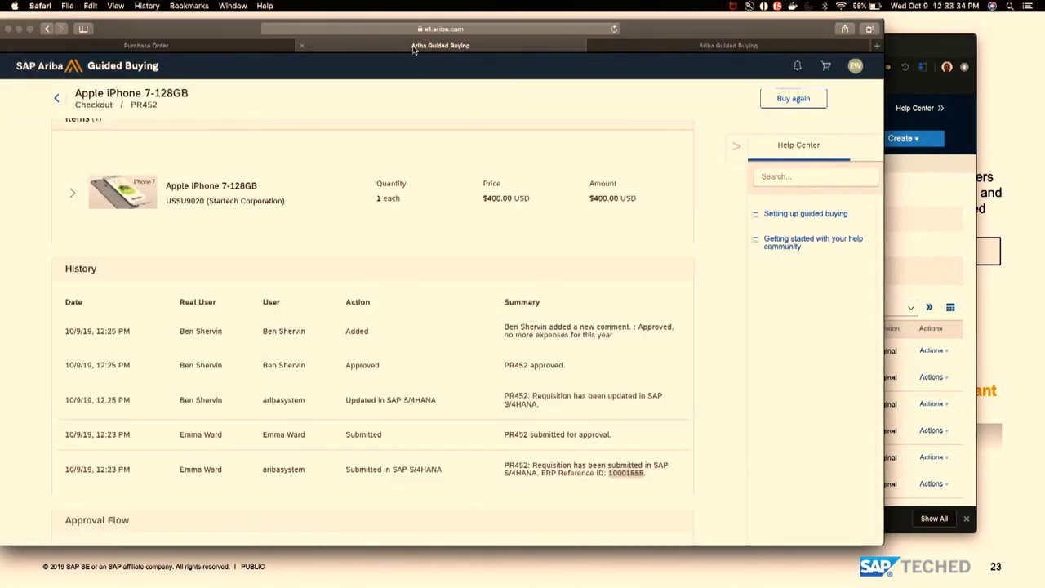
{"action": "left_click", "coordinate": [57, 98]}
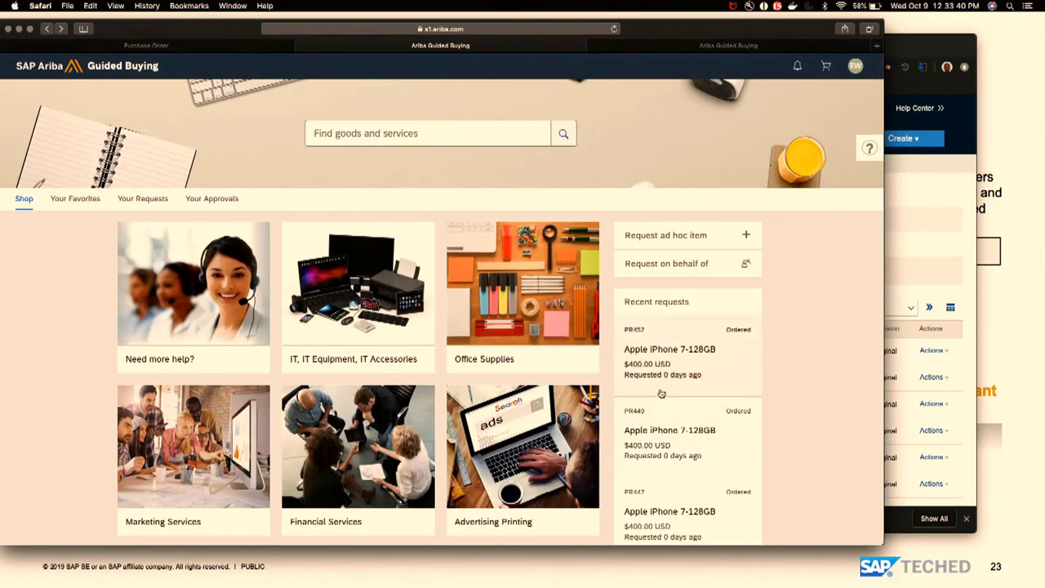
{"action": "left_click", "coordinate": [679, 349]}
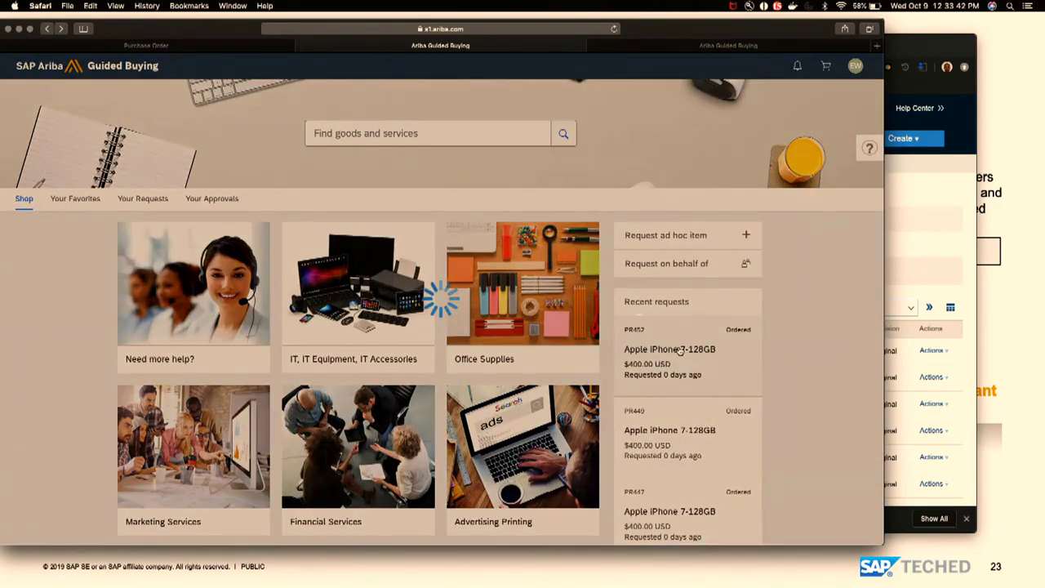
{"action": "scroll", "coordinate": [711, 431], "scroll_direction": "down", "scroll_amount": 5}
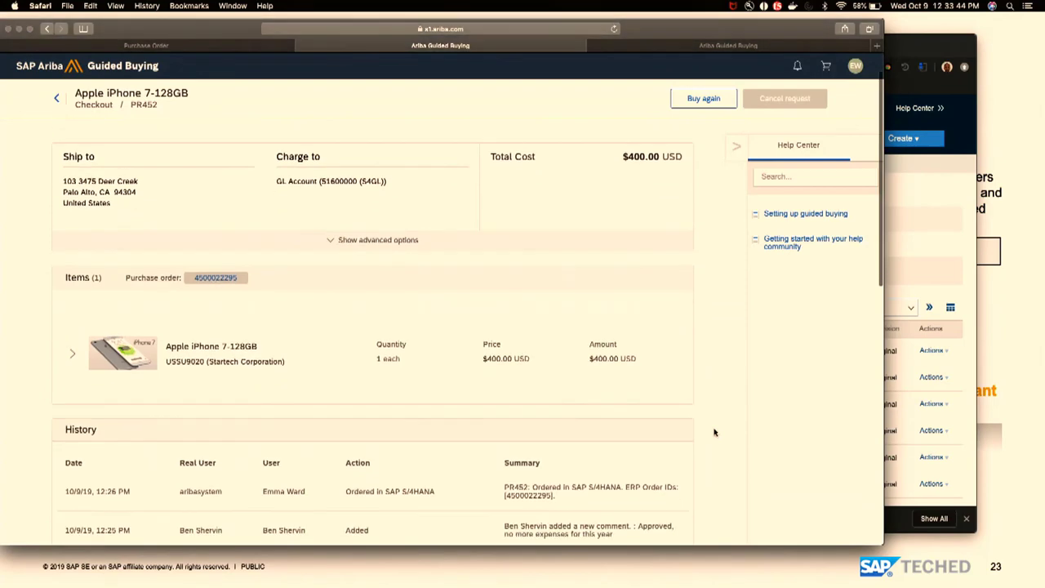
{"action": "scroll", "coordinate": [709, 432], "scroll_direction": "down", "scroll_amount": 1}
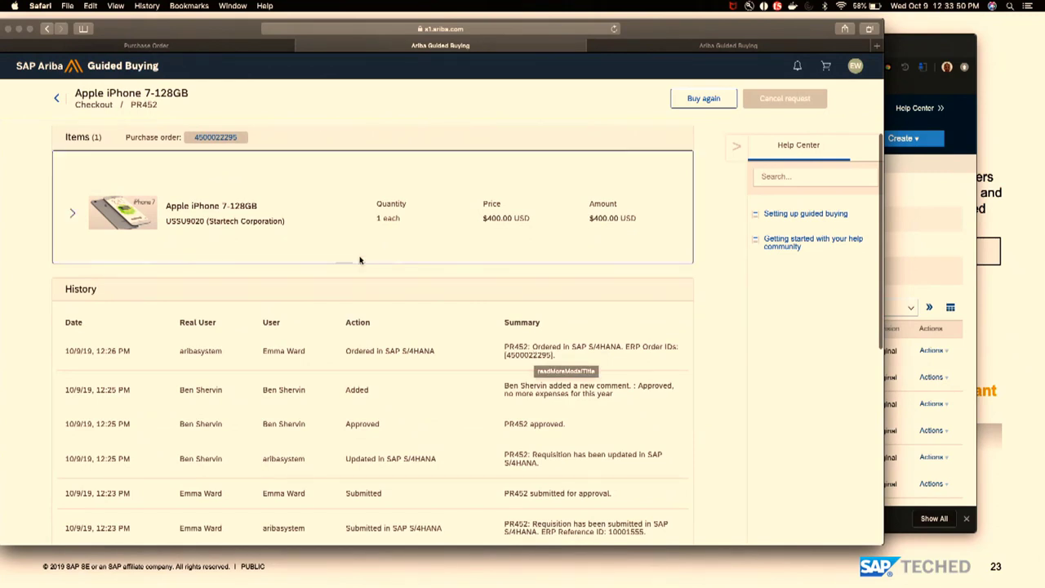
{"action": "left_click", "coordinate": [140, 47]}
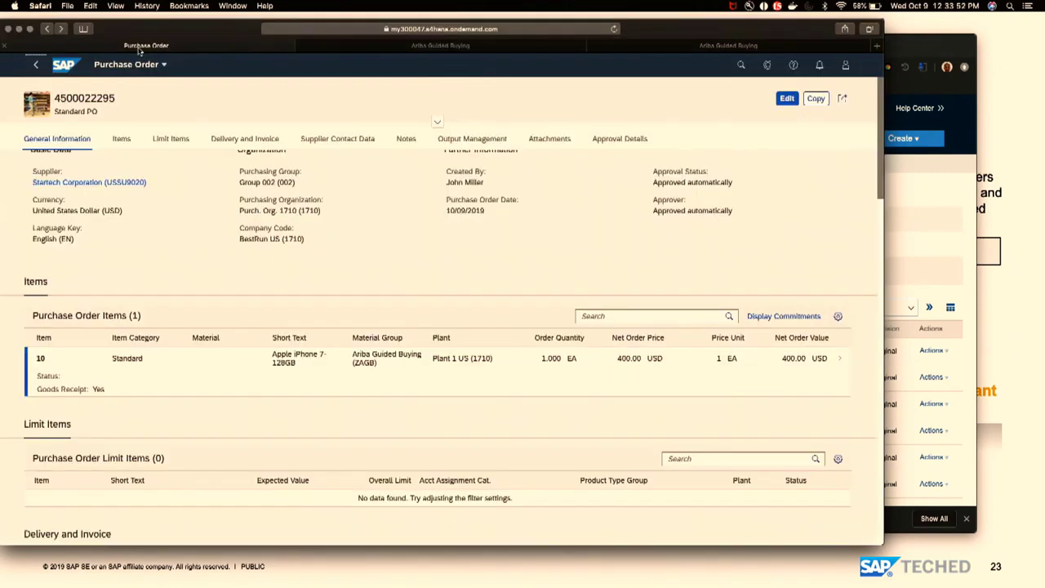
{"action": "left_click", "coordinate": [35, 64]}
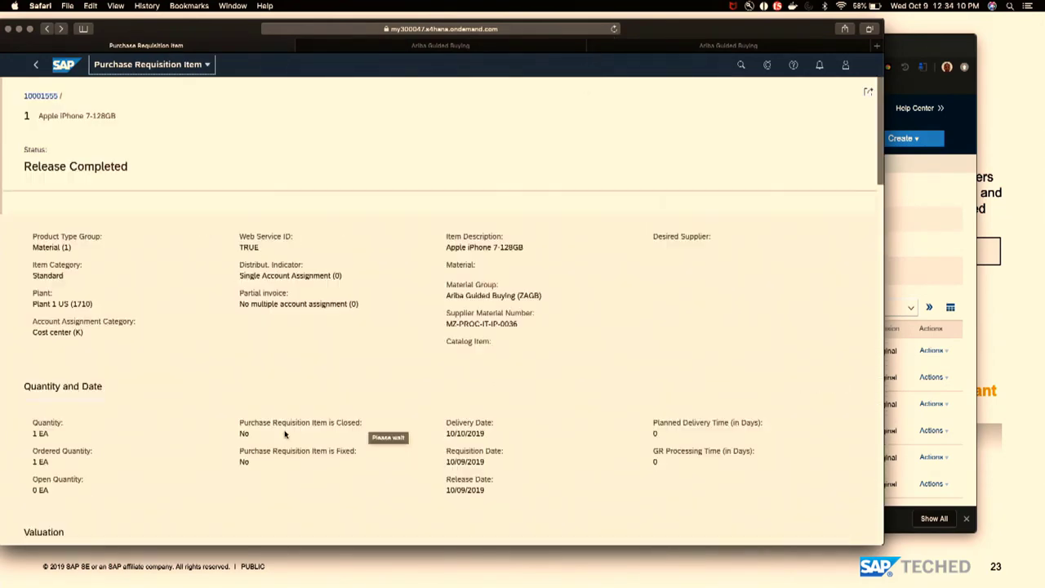
{"action": "scroll", "coordinate": [347, 280], "scroll_direction": "down", "scroll_amount": 5}
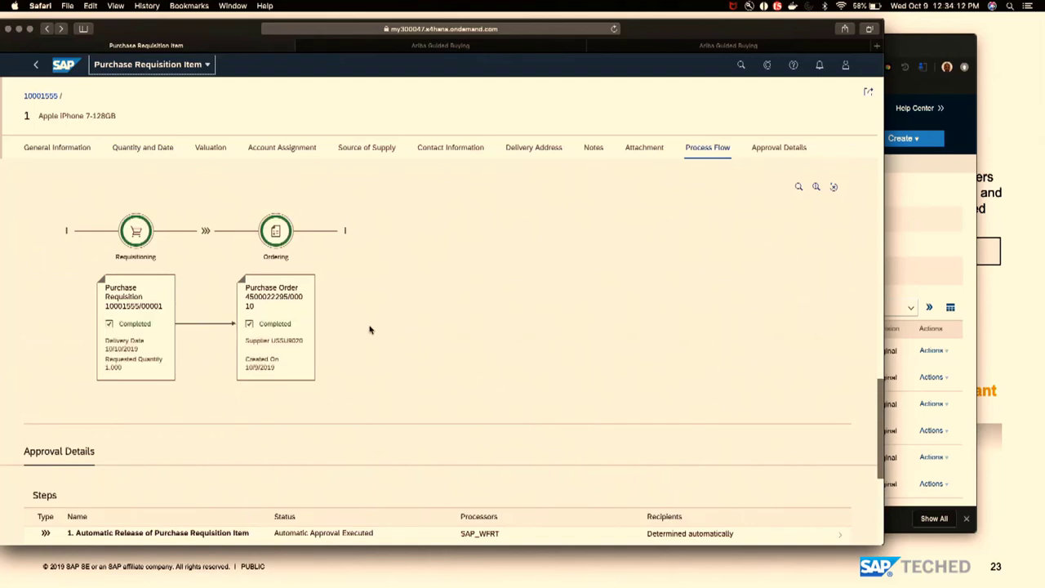
{"action": "left_click", "coordinate": [267, 351]}
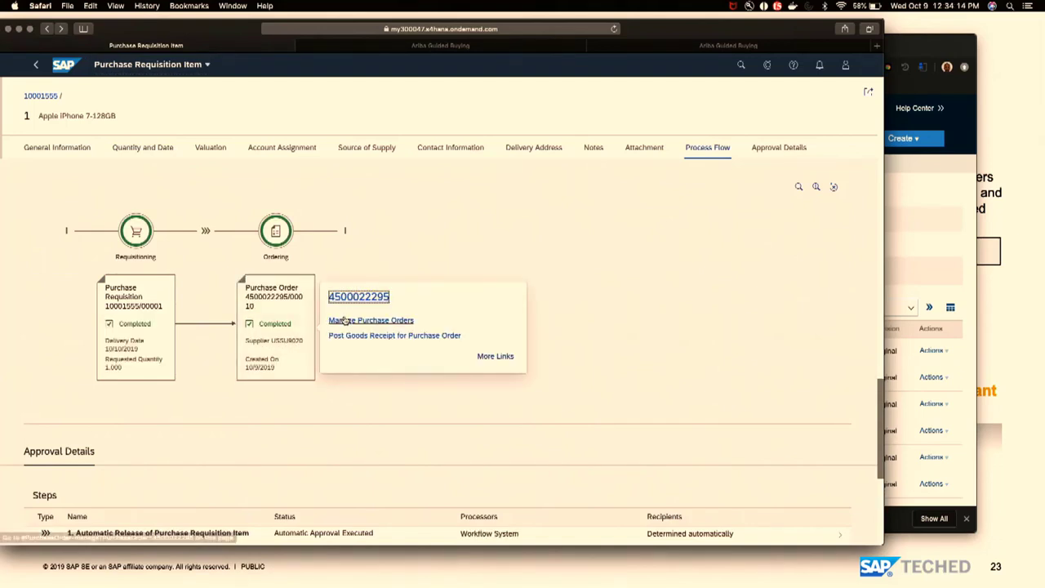
{"action": "left_click", "coordinate": [344, 322]}
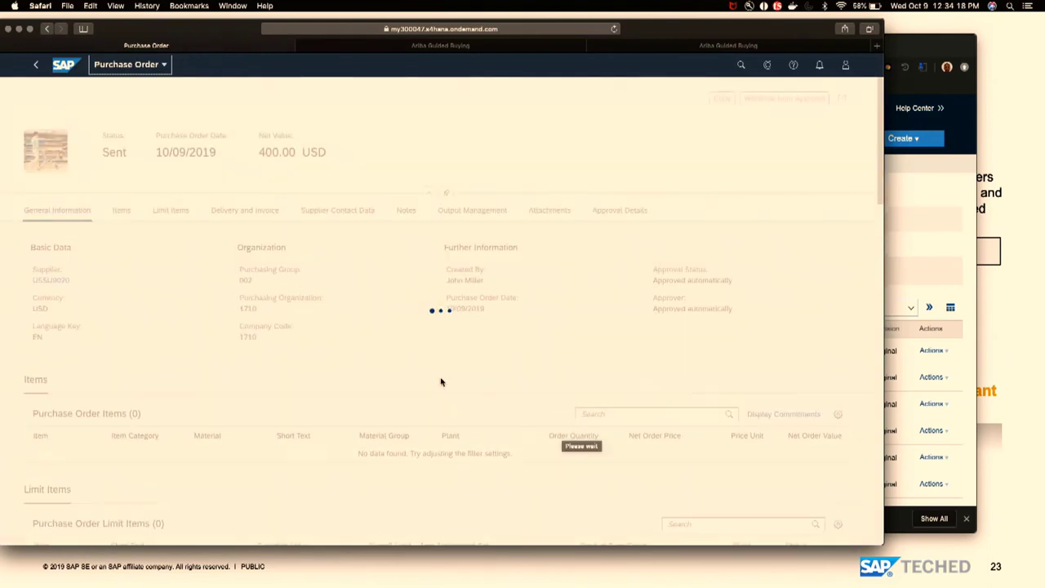
{"action": "left_click", "coordinate": [402, 461]}
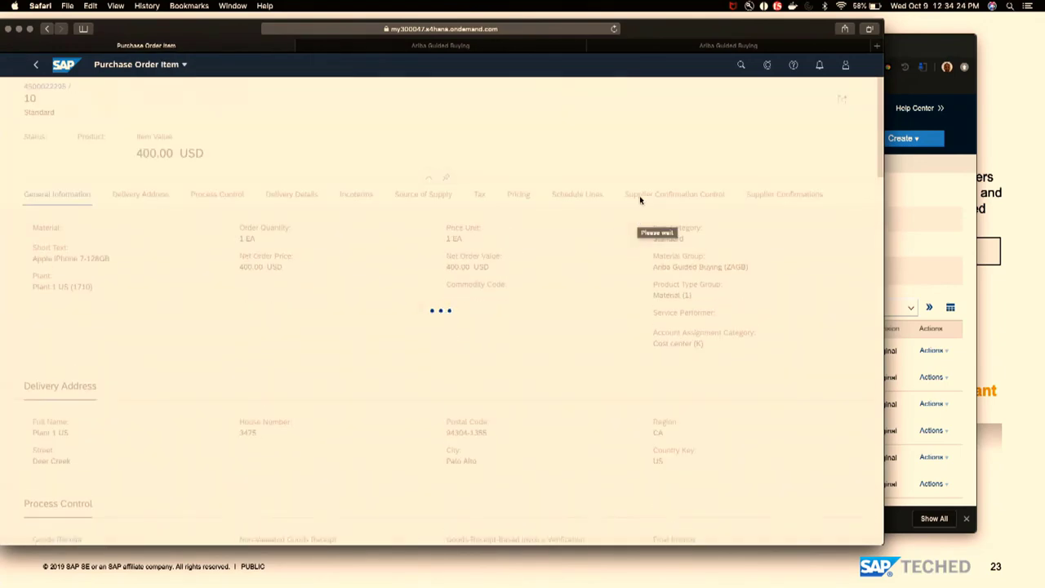
{"action": "left_click", "coordinate": [640, 198]}
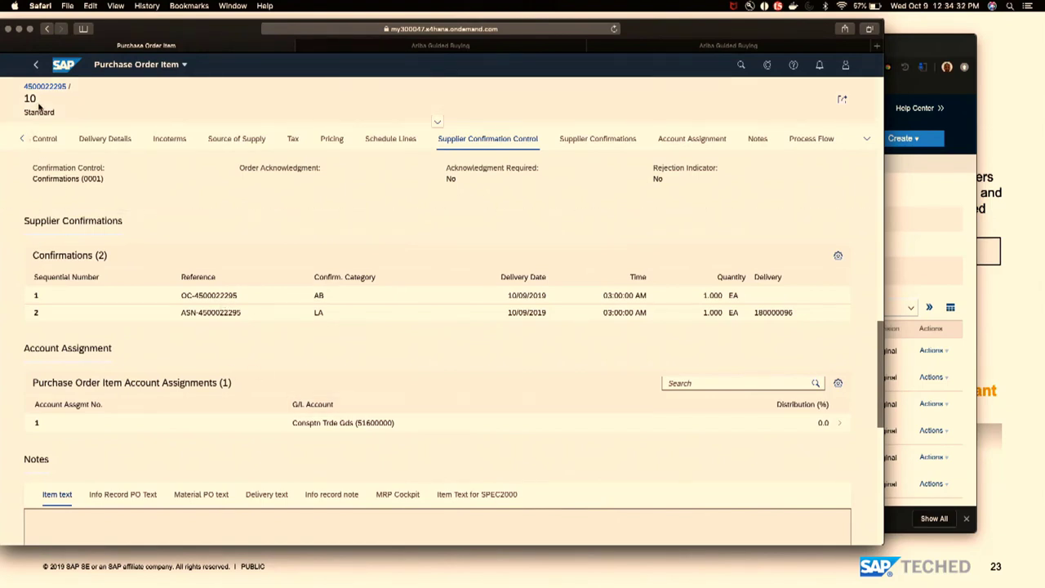
- Go back to the requisition item and show the purchase order node's links
{"action": "left_click", "coordinate": [35, 65]}
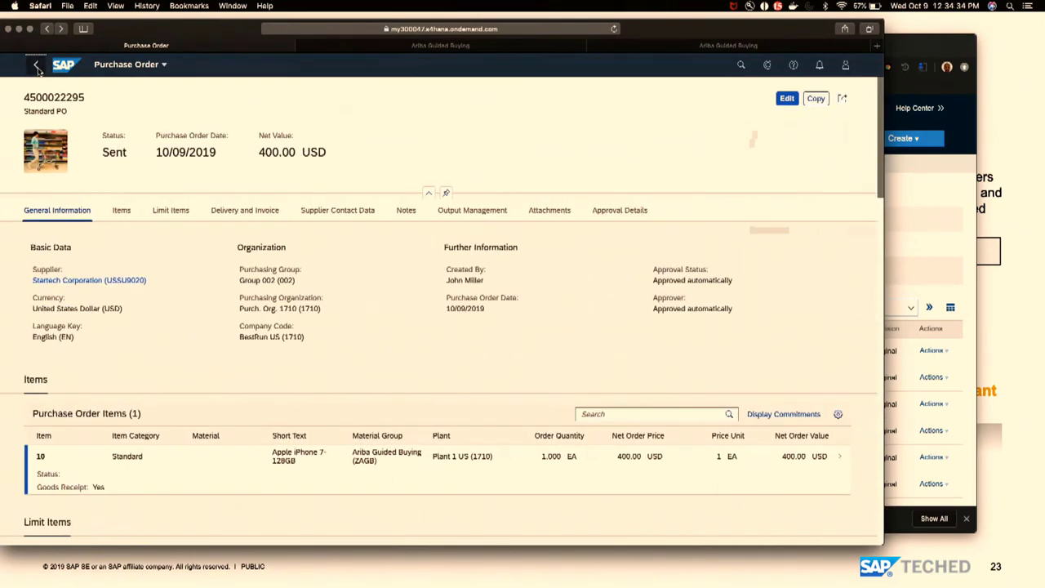
{"action": "left_click", "coordinate": [37, 66]}
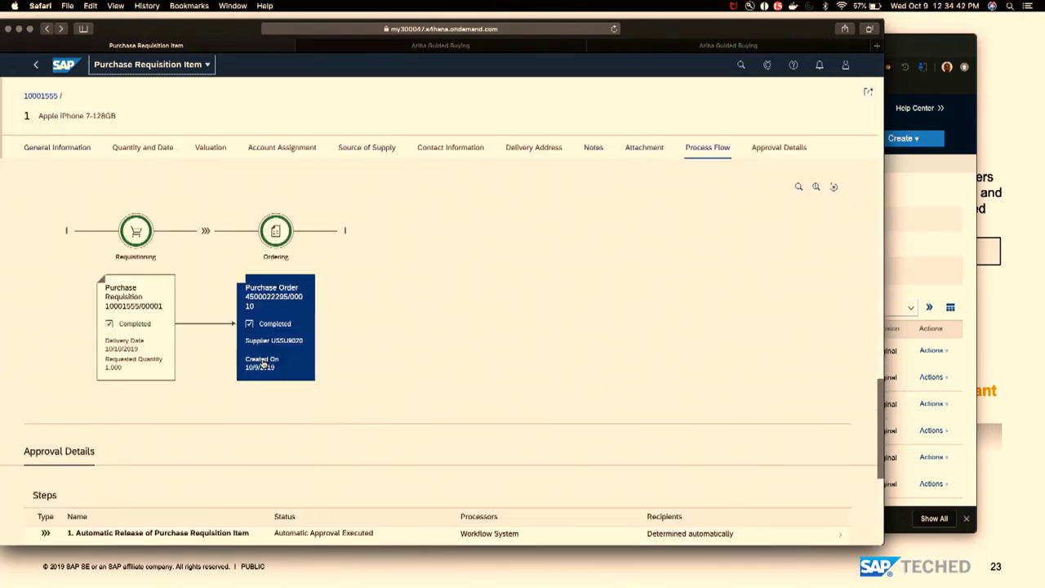
{"action": "left_click", "coordinate": [263, 363]}
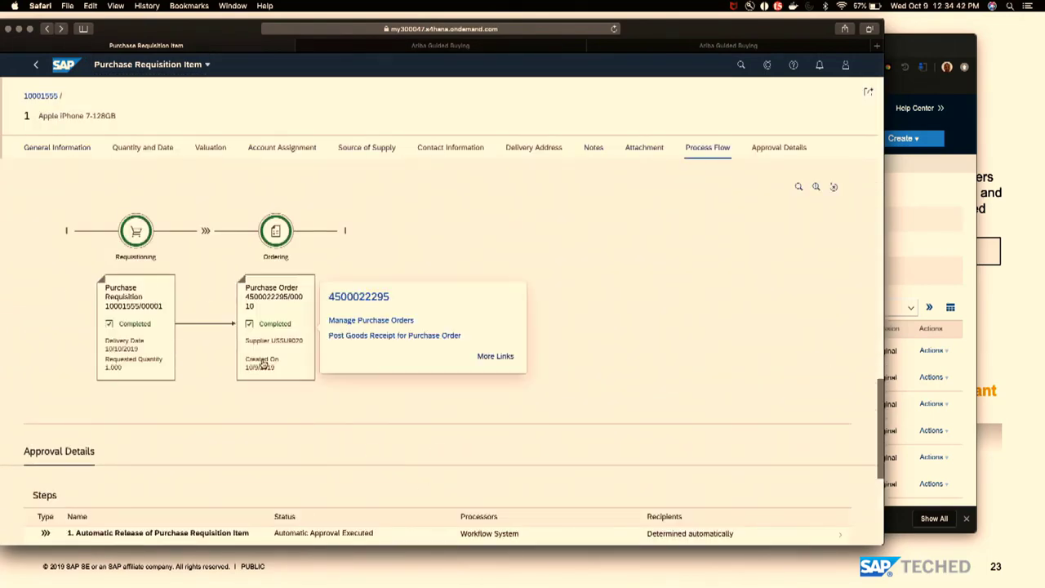
{"action": "left_click", "coordinate": [371, 336]}
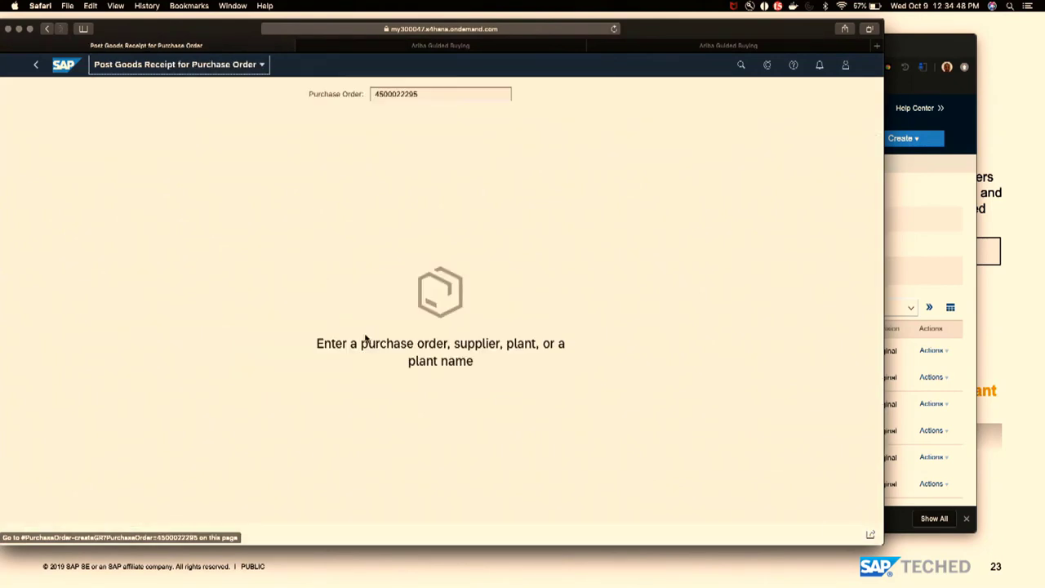
{"action": "left_click", "coordinate": [220, 427]}
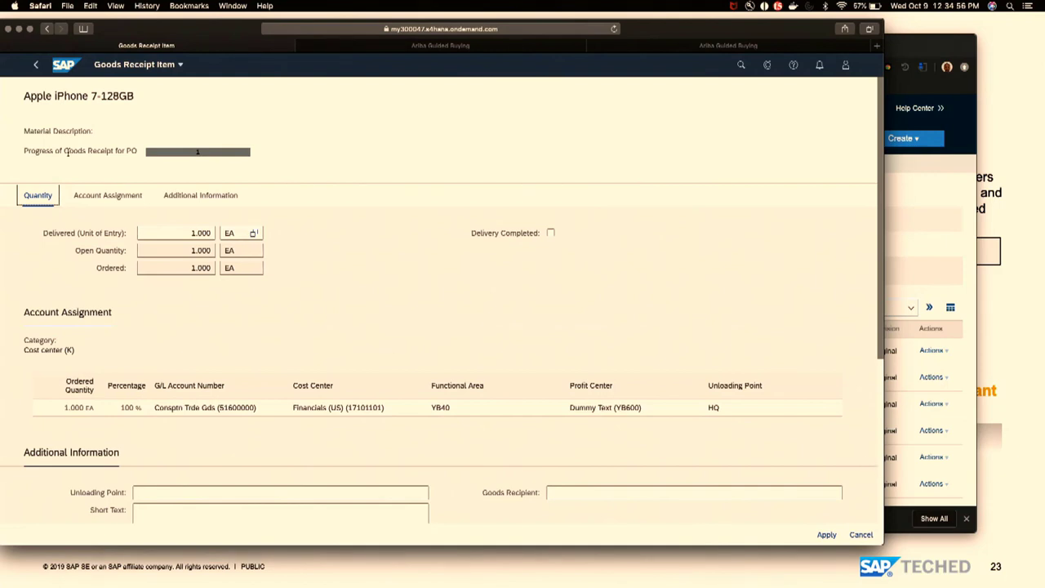
{"action": "left_click", "coordinate": [37, 69]}
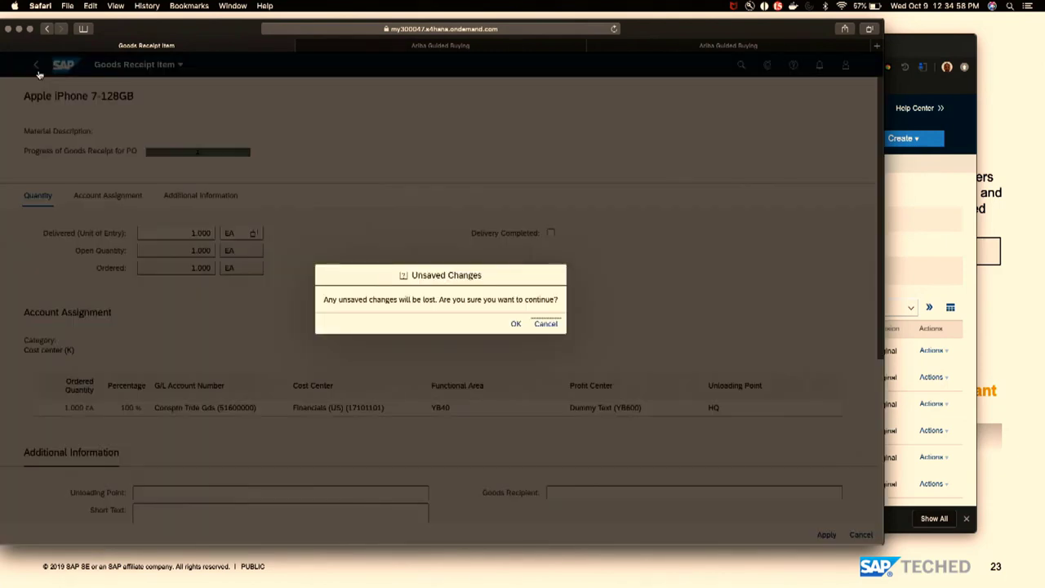
{"action": "left_click", "coordinate": [517, 324]}
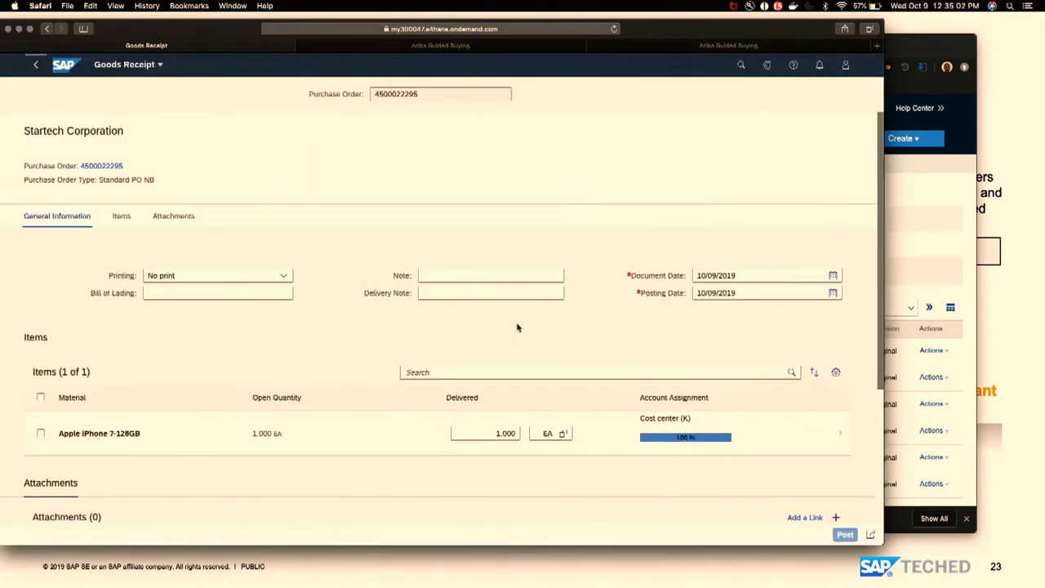
{"action": "left_click", "coordinate": [40, 434]}
{"action": "left_click", "coordinate": [849, 534]}
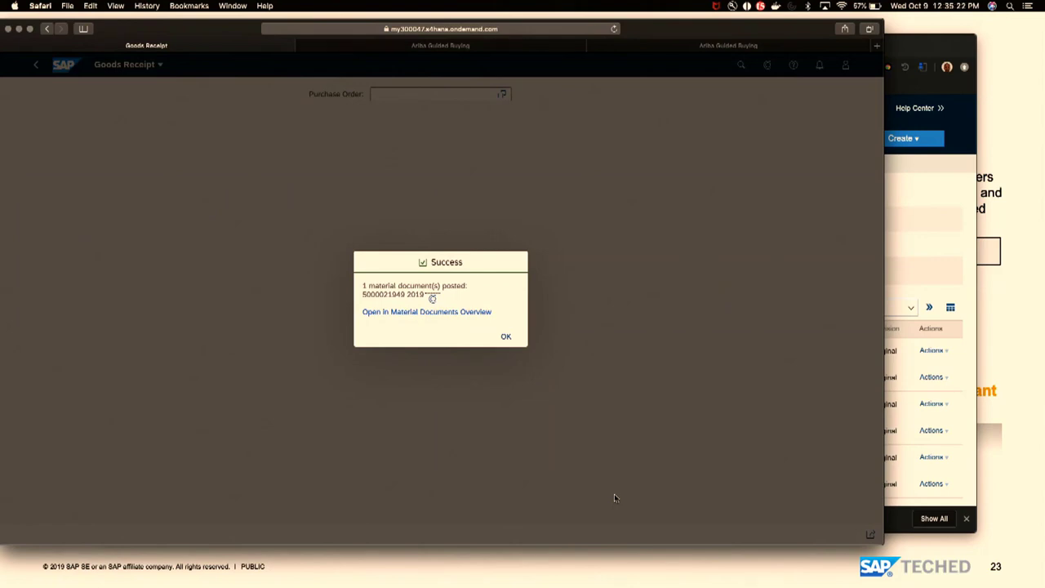
{"action": "left_click", "coordinate": [509, 338]}
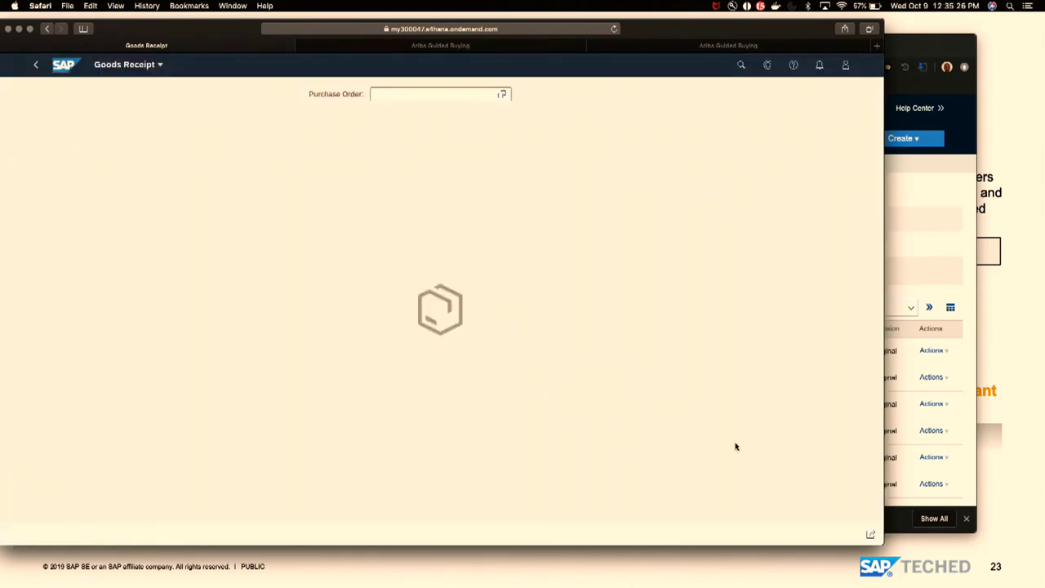
{"action": "left_click", "coordinate": [946, 469]}
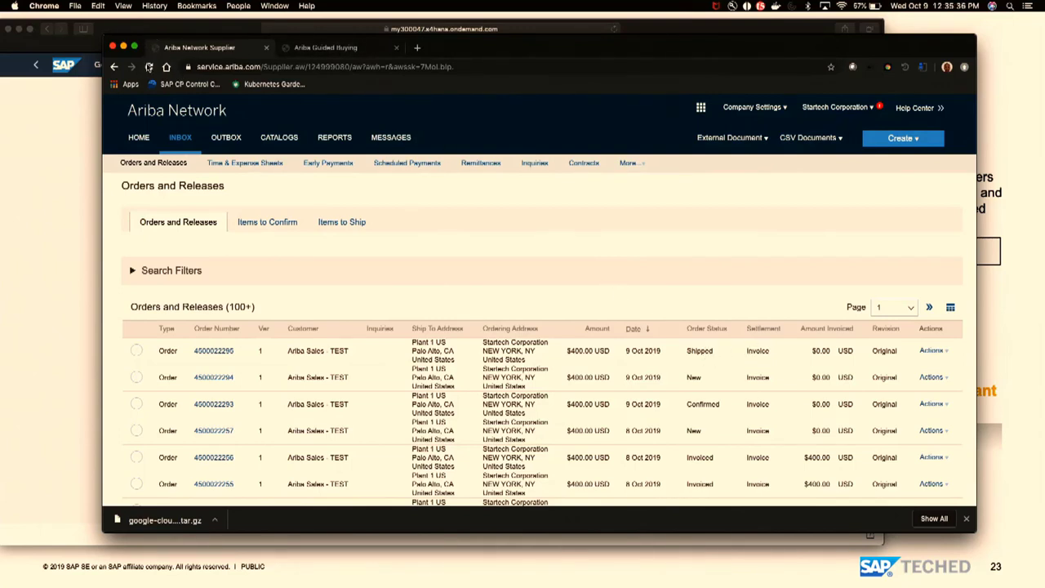
{"action": "left_click", "coordinate": [149, 67]}
{"action": "left_click", "coordinate": [136, 141]}
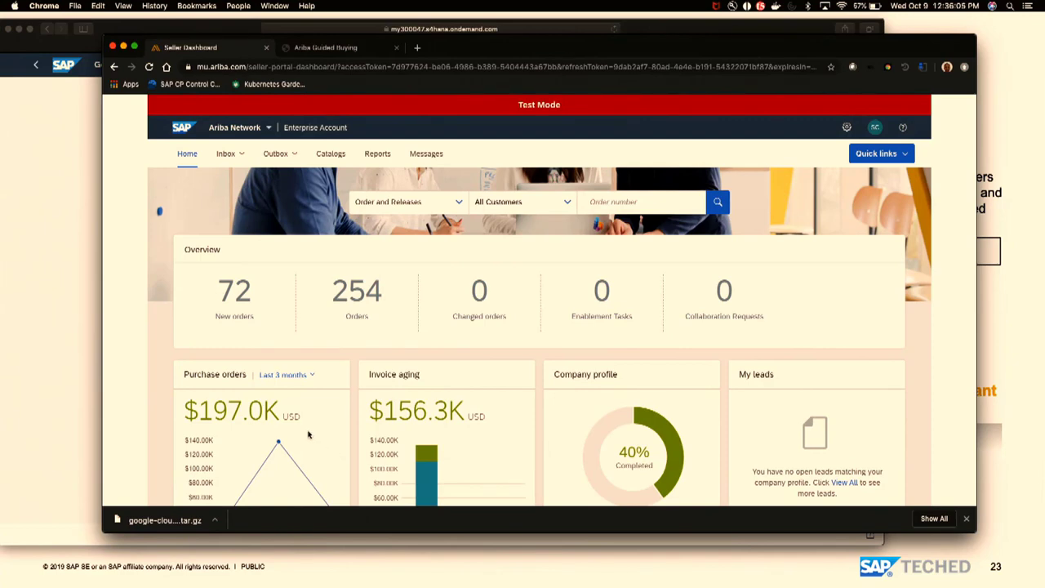
{"action": "scroll", "coordinate": [307, 426], "scroll_direction": "down", "scroll_amount": 1}
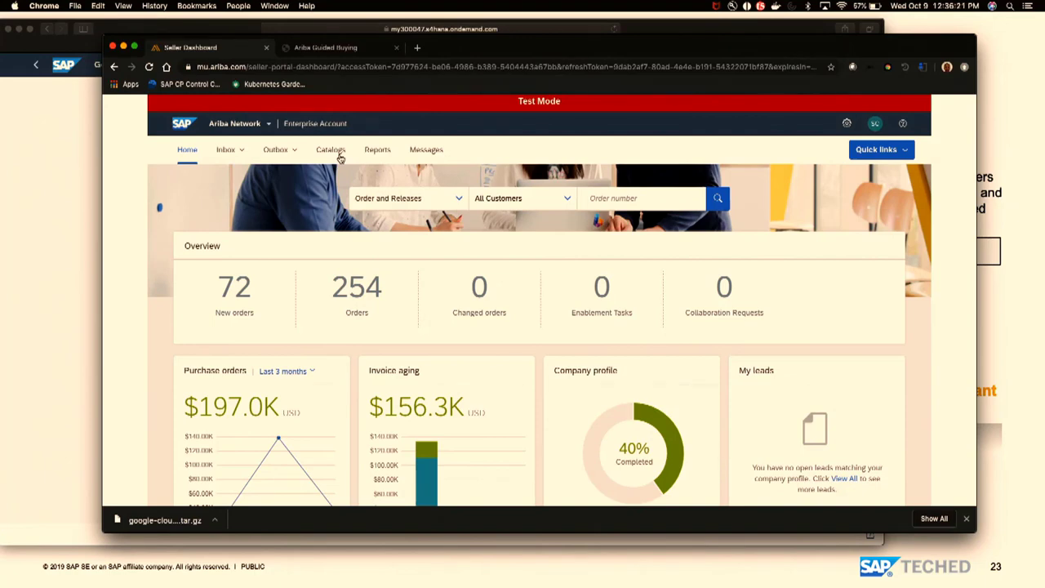
{"action": "left_click", "coordinate": [225, 160]}
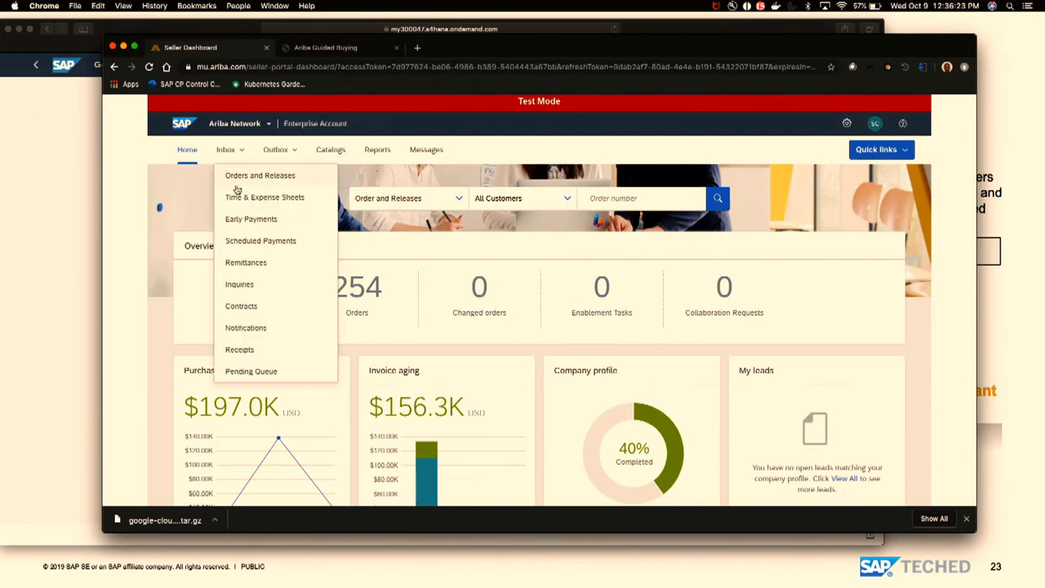
{"action": "left_click", "coordinate": [237, 187]}
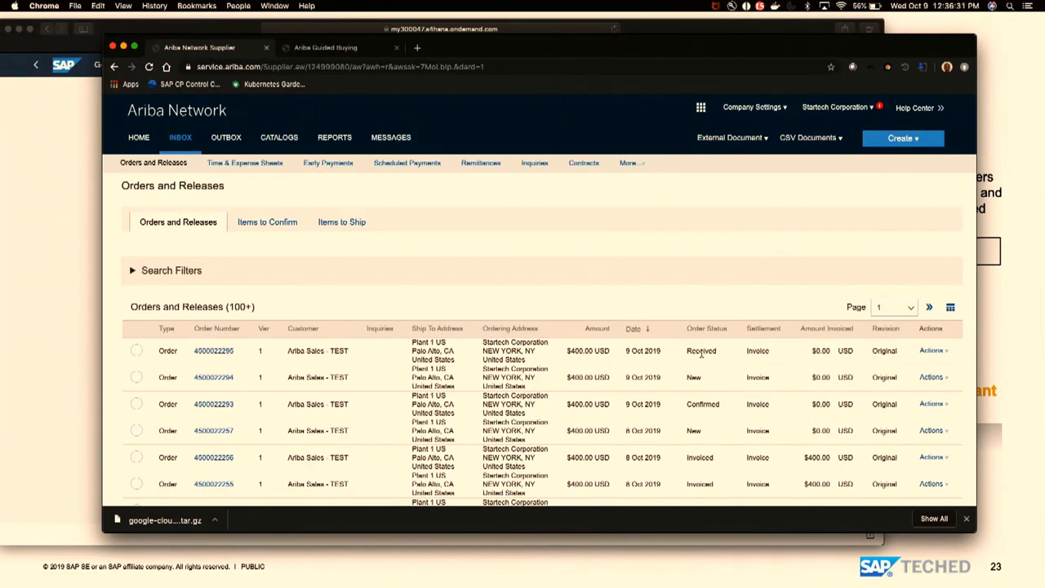
{"action": "left_click", "coordinate": [932, 350]}
{"action": "left_click", "coordinate": [943, 408]}
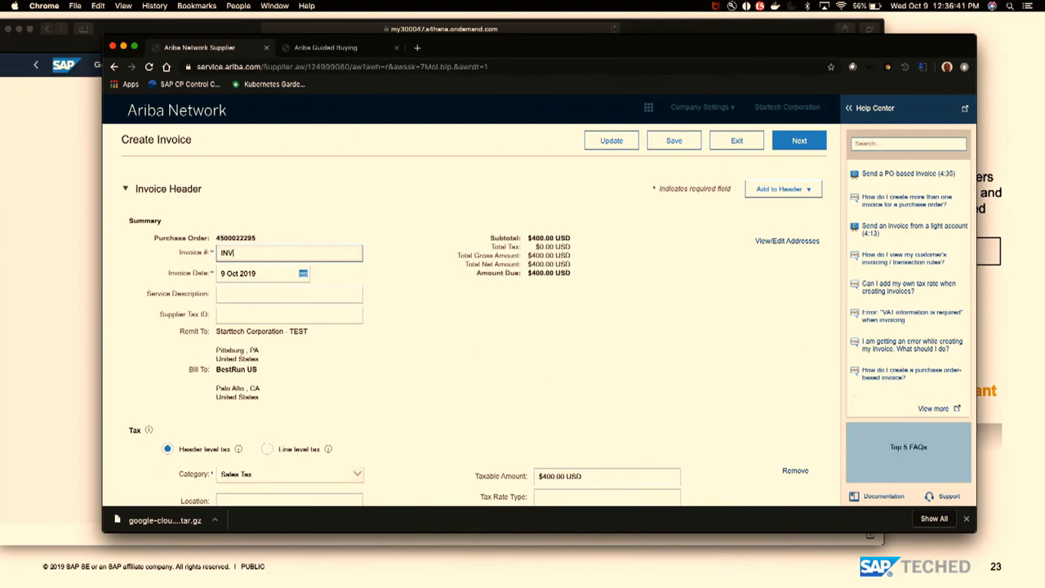
{"action": "double_click", "coordinate": [235, 238]}
{"action": "key", "text": "super+c"}
{"action": "left_click", "coordinate": [252, 252]}
{"action": "key", "text": "super+v"}
{"action": "scroll", "coordinate": [418, 397], "scroll_direction": "down", "scroll_amount": 2}
{"action": "scroll", "coordinate": [418, 397], "scroll_direction": "down", "scroll_amount": 1}
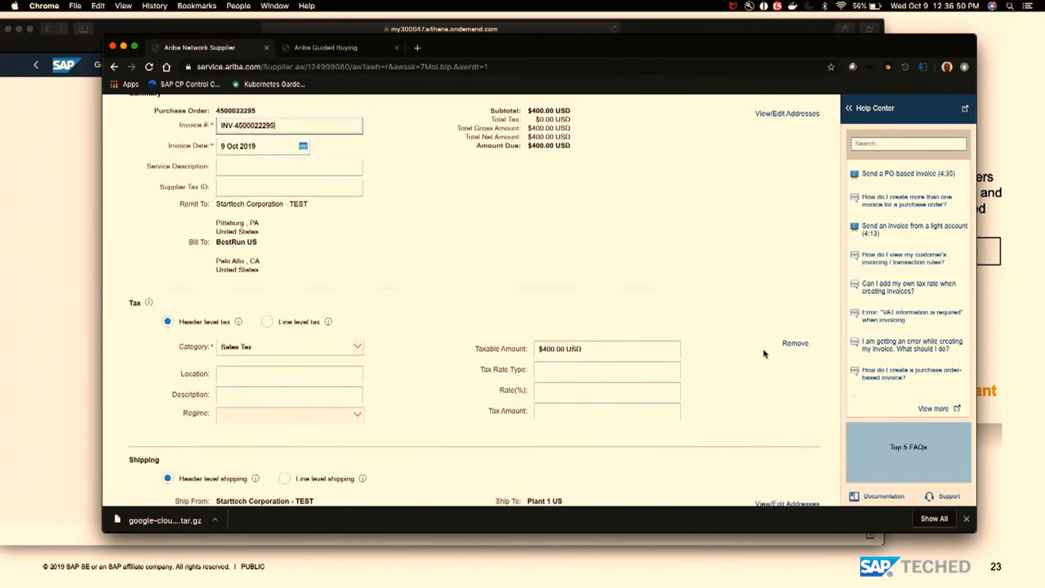
- Remove the header tax, submit the invoice, and switch back to S/4HANA
{"action": "left_click", "coordinate": [792, 344]}
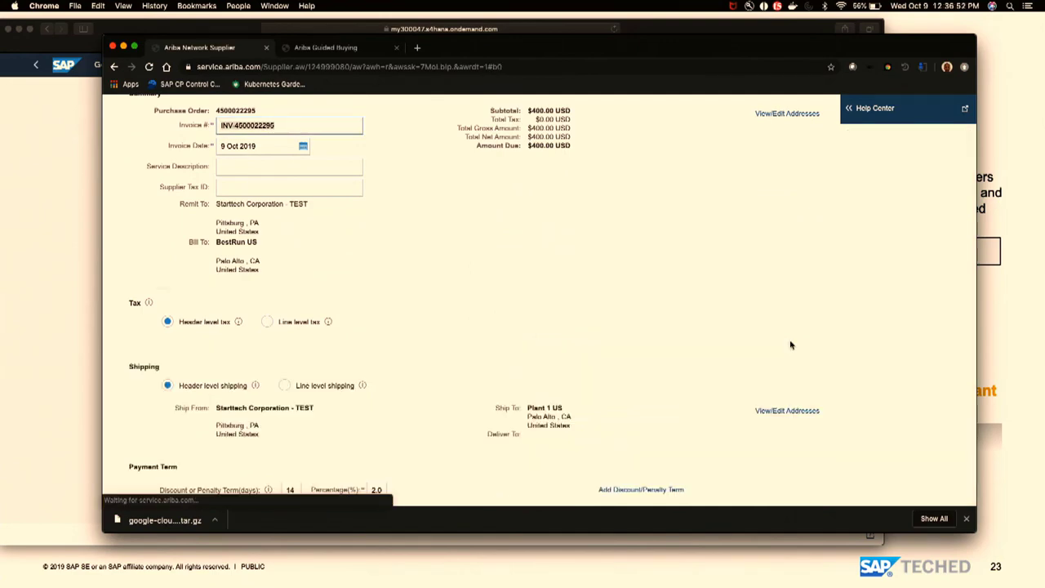
{"action": "scroll", "coordinate": [731, 352], "scroll_direction": "down", "scroll_amount": 3}
{"action": "scroll", "coordinate": [731, 352], "scroll_direction": "down", "scroll_amount": 8}
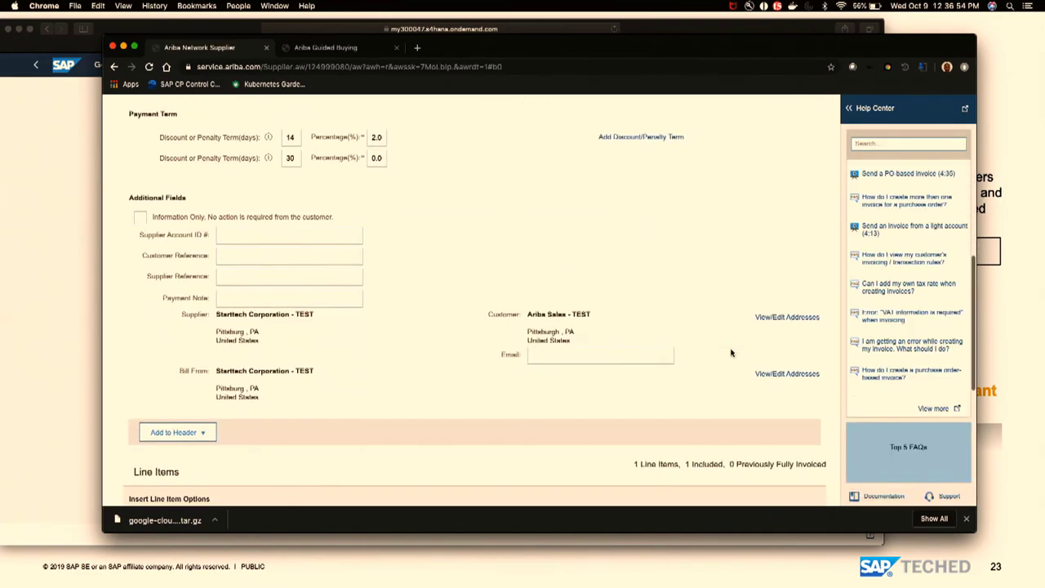
{"action": "scroll", "coordinate": [731, 352], "scroll_direction": "down", "scroll_amount": 5}
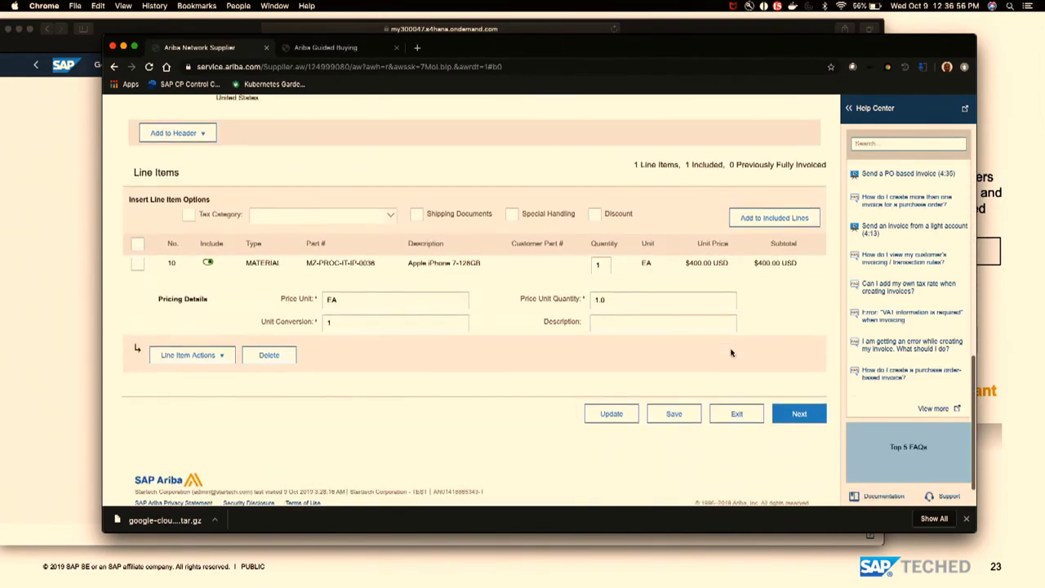
{"action": "left_click", "coordinate": [799, 401]}
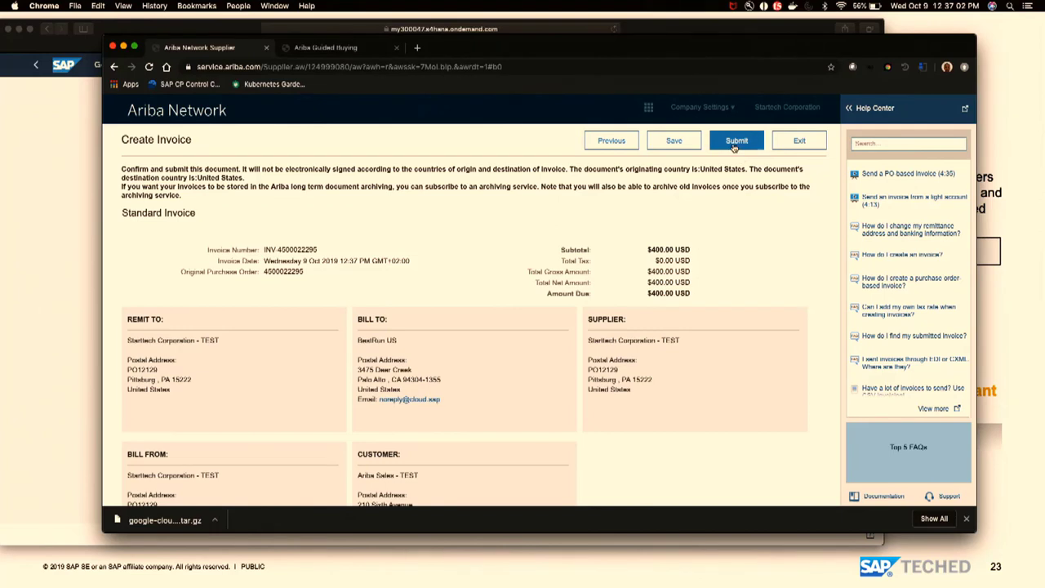
{"action": "left_click", "coordinate": [735, 143]}
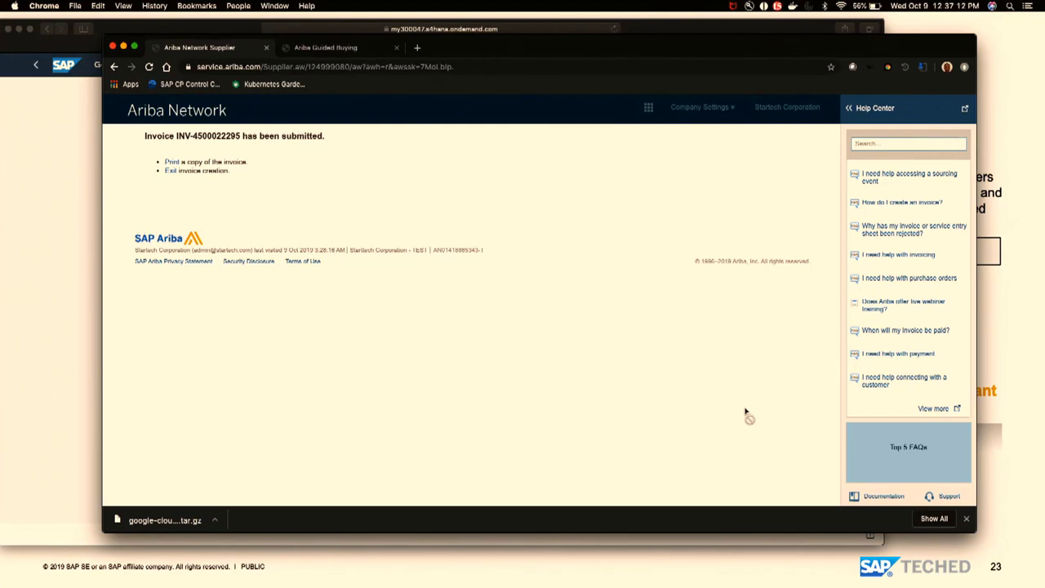
{"action": "key", "text": "super+Tab"}
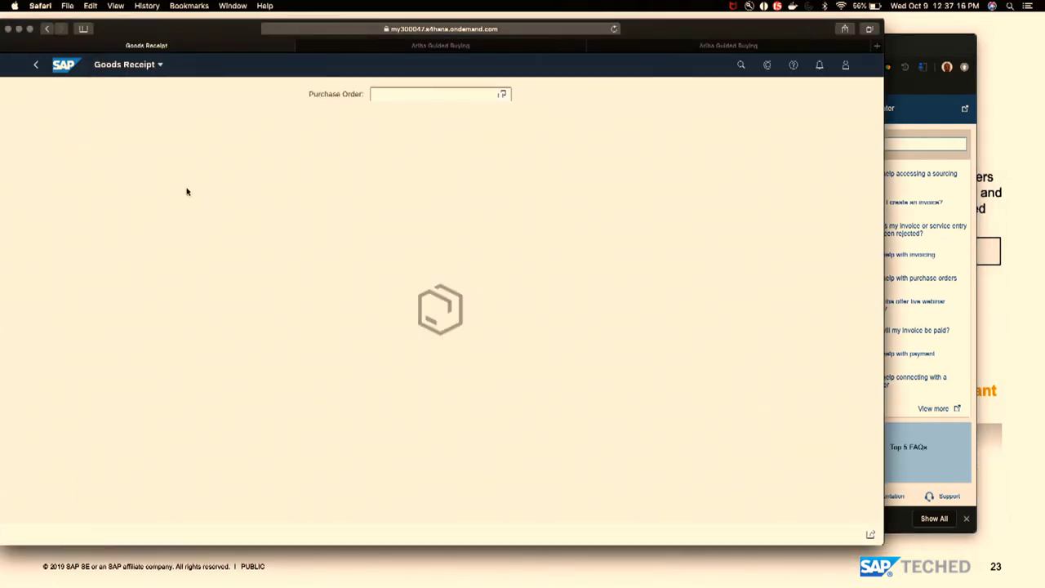
- Return S/4HANA to the launchpad home and open the full Guided Buying requests list
{"action": "left_click", "coordinate": [35, 64]}
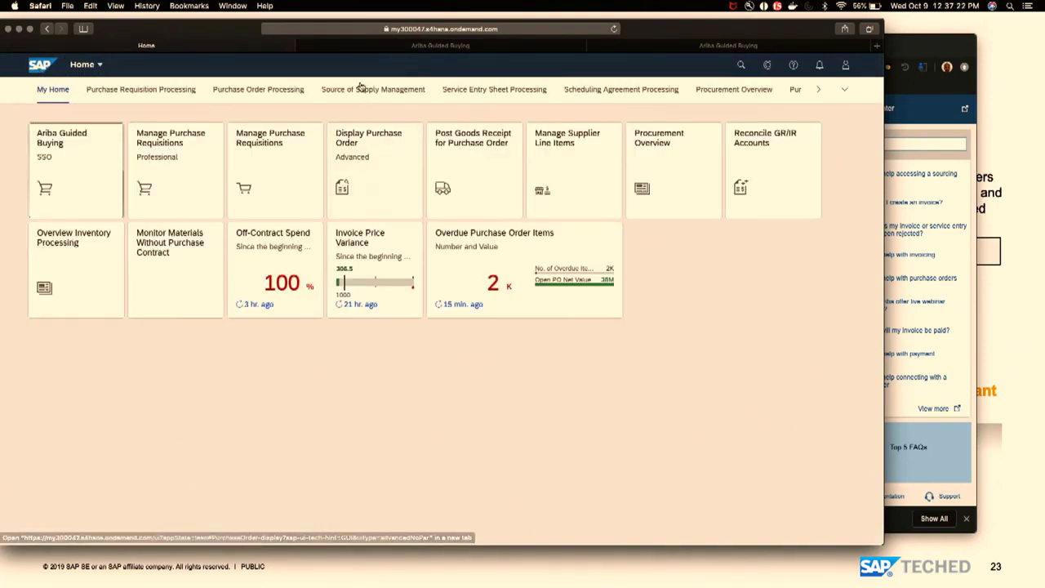
{"action": "left_click", "coordinate": [339, 46]}
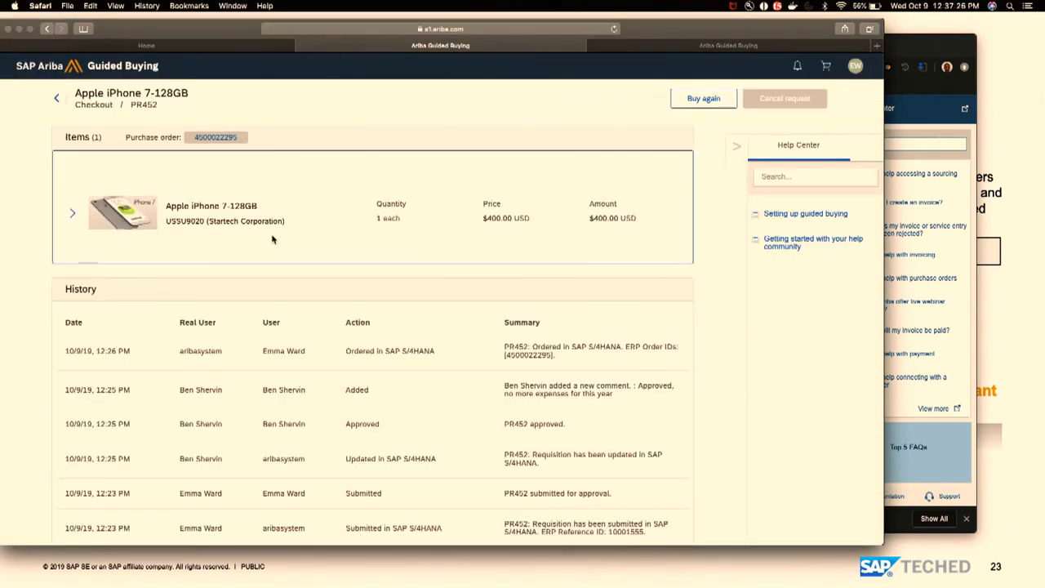
{"action": "left_click", "coordinate": [53, 101]}
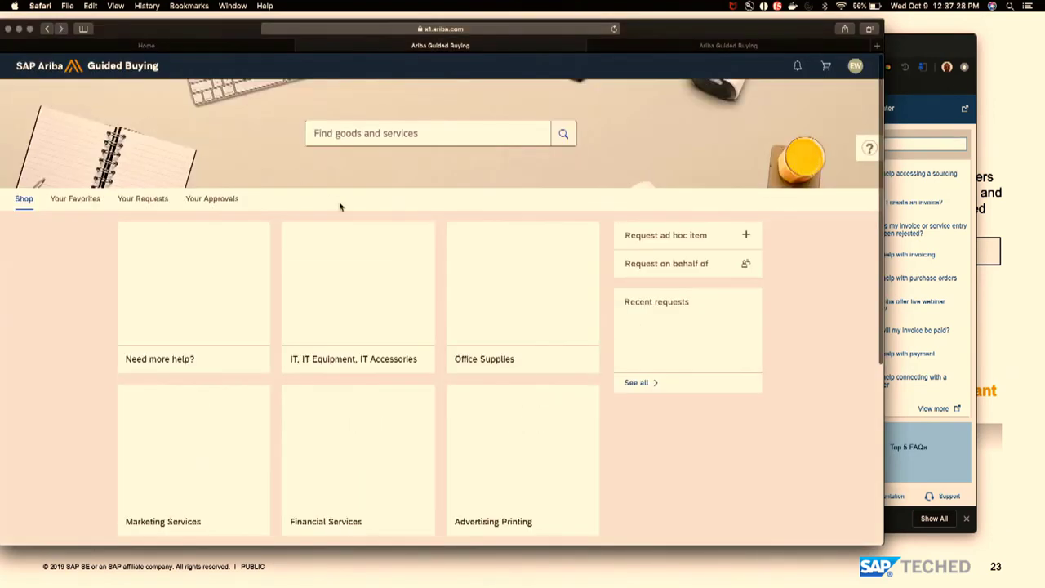
{"action": "scroll", "coordinate": [747, 404], "scroll_direction": "down", "scroll_amount": 2}
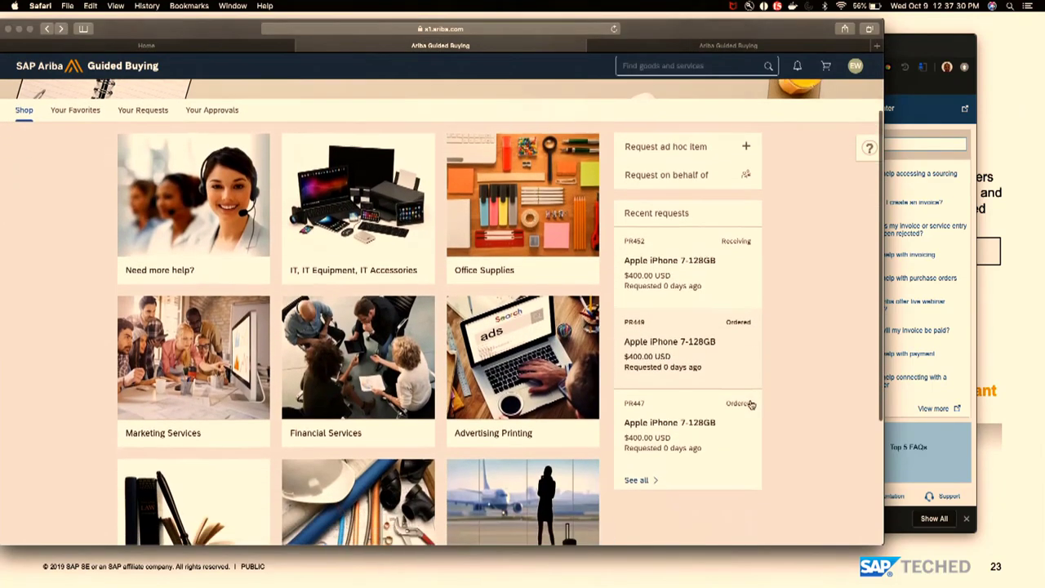
{"action": "left_click", "coordinate": [657, 471]}
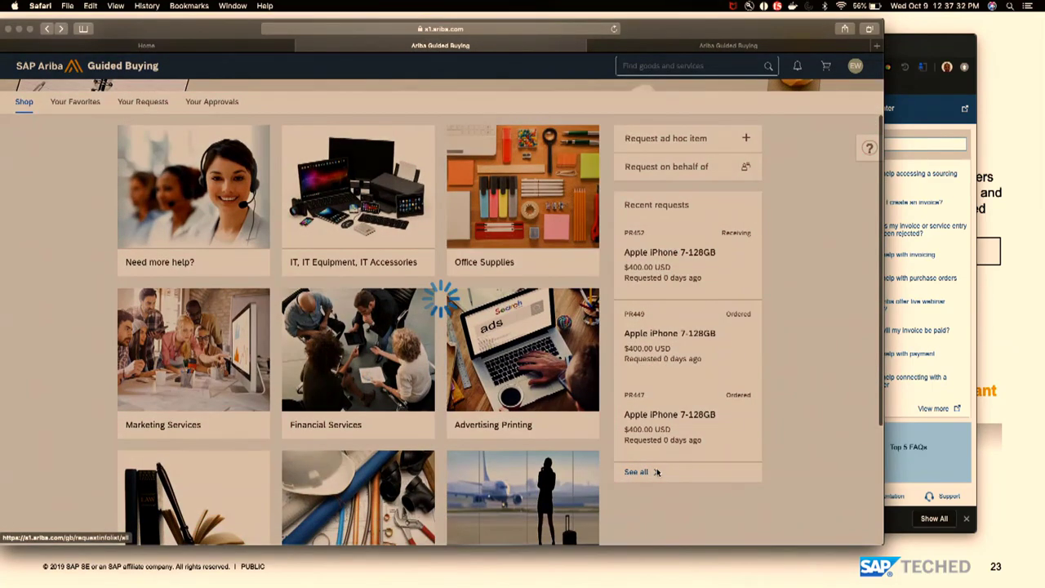
- Open request PR445 and select its ERP reference ID 10001550 in History
{"action": "scroll", "coordinate": [657, 471], "scroll_direction": "down", "scroll_amount": 2}
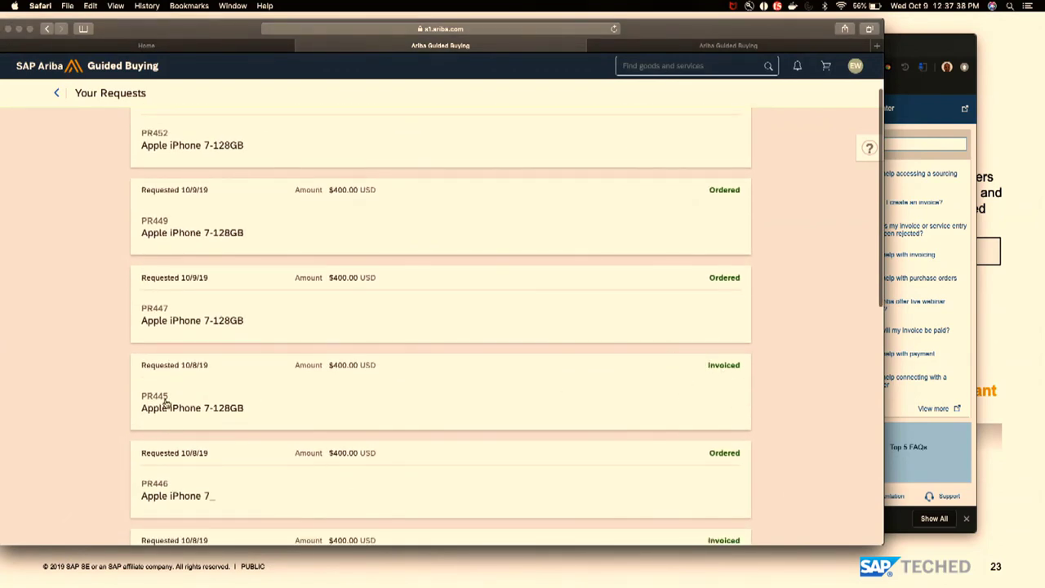
{"action": "left_click", "coordinate": [188, 401]}
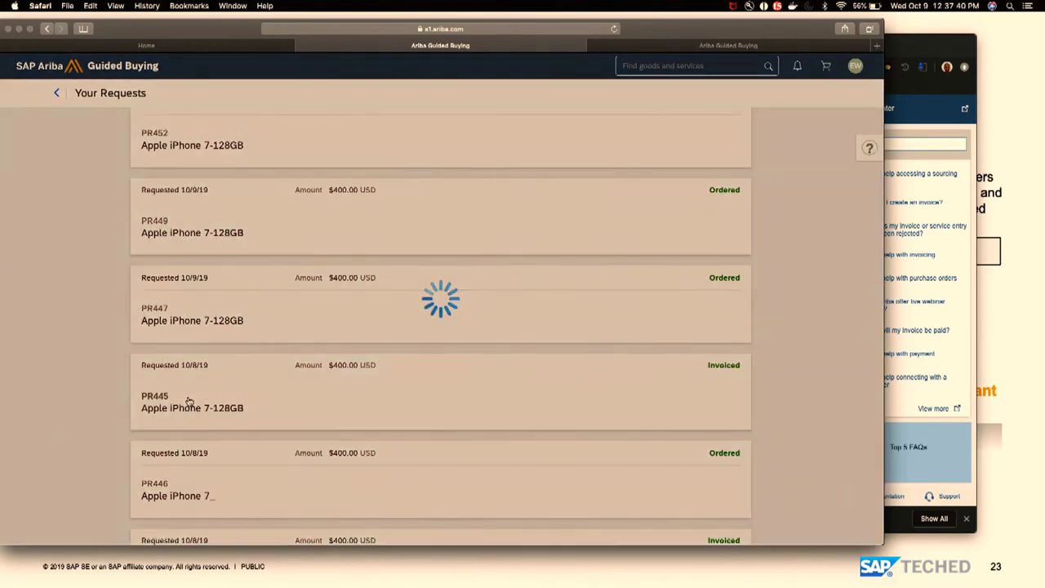
{"action": "scroll", "coordinate": [581, 429], "scroll_direction": "down", "scroll_amount": 5}
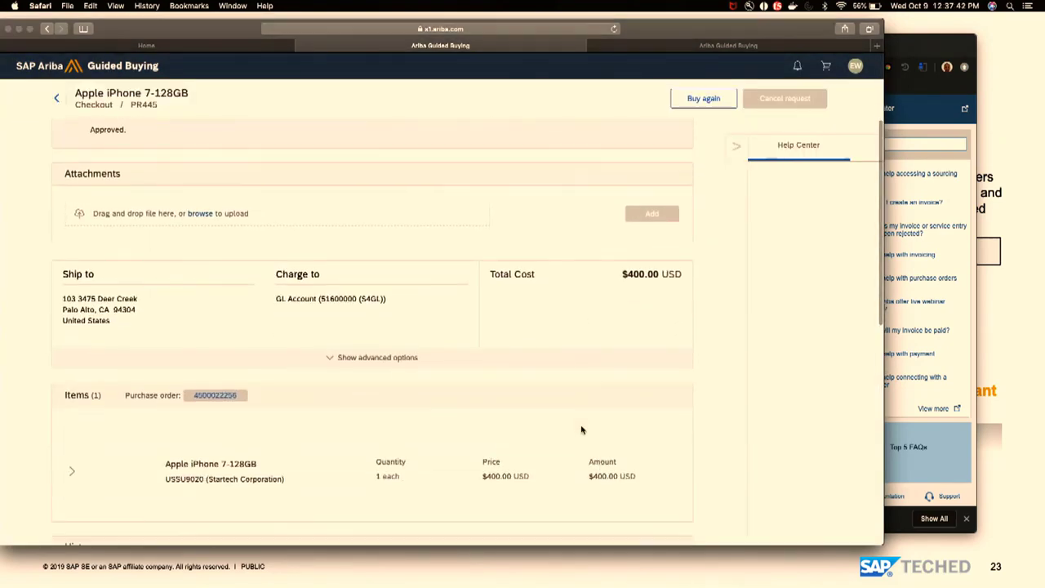
{"action": "scroll", "coordinate": [581, 429], "scroll_direction": "down", "scroll_amount": 4}
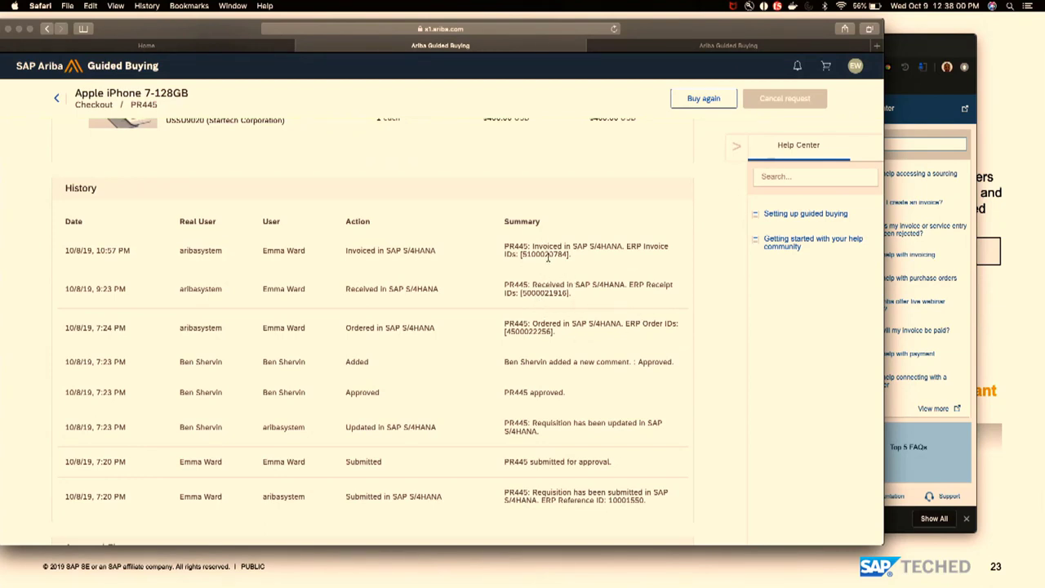
{"action": "double_click", "coordinate": [635, 498]}
- Search Manage Purchase Requisitions for 10001550 and show requisition 10001555's iPhone item process flow
{"action": "left_click", "coordinate": [67, 49]}
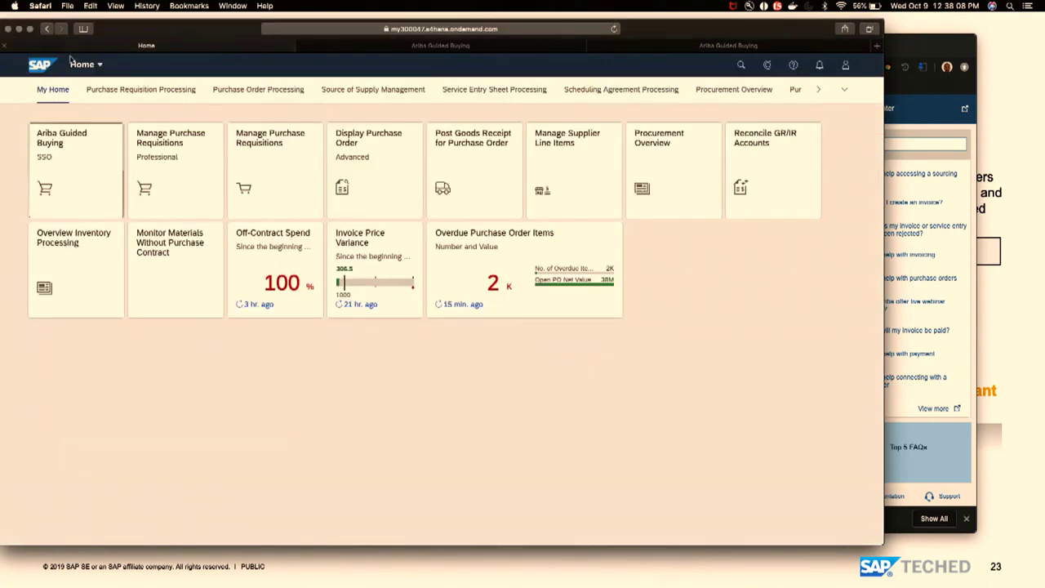
{"action": "left_click", "coordinate": [184, 174]}
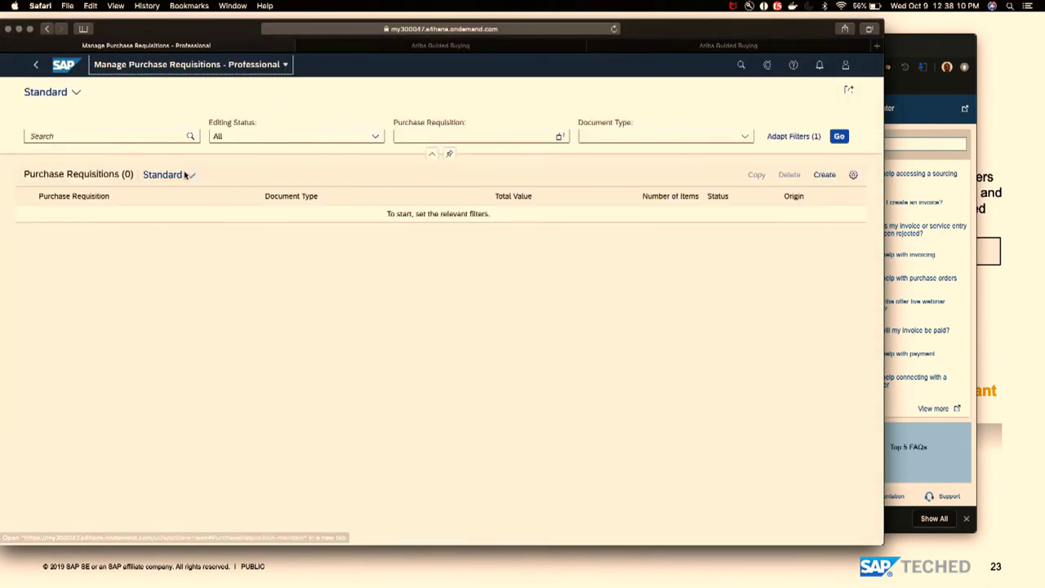
{"action": "left_click", "coordinate": [143, 136]}
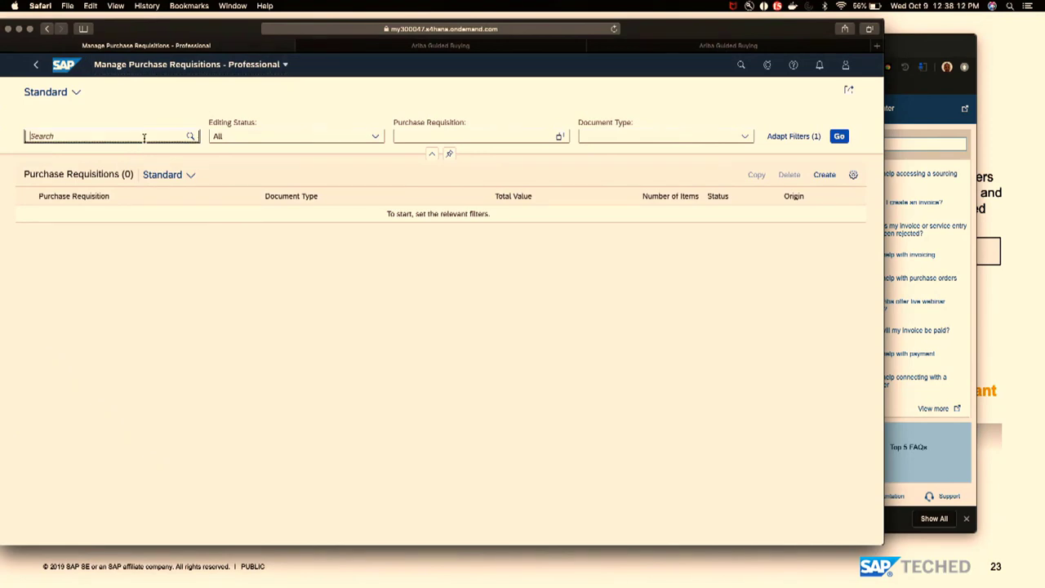
{"action": "type", "text": "10001550"}
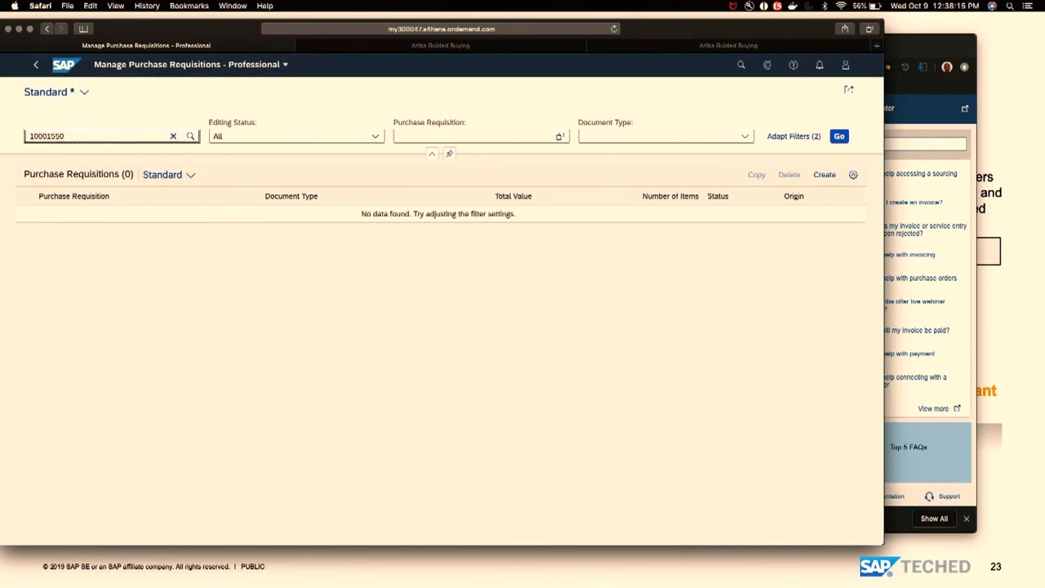
{"action": "key", "text": "Return"}
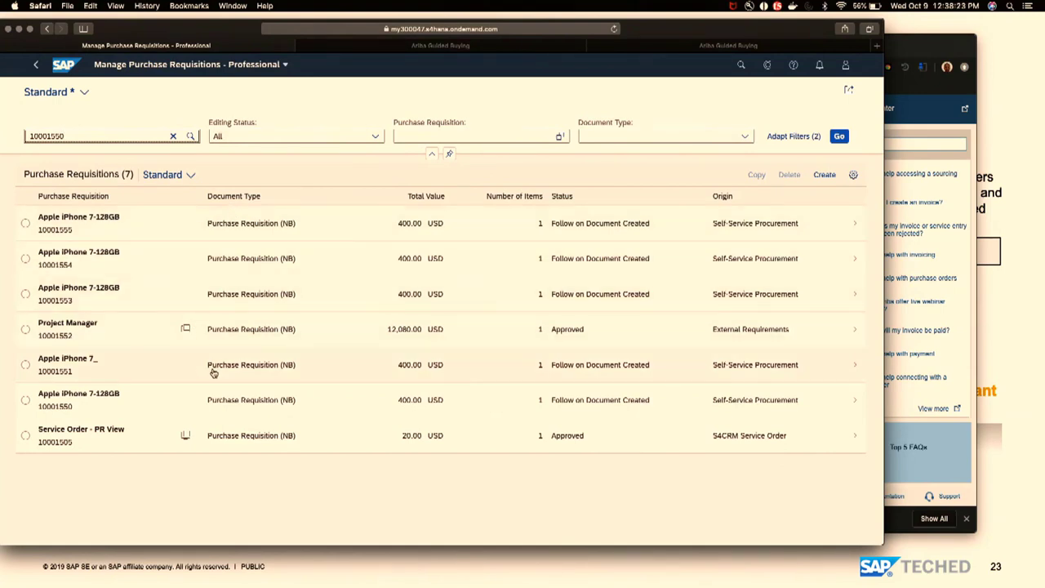
{"action": "left_click", "coordinate": [69, 223]}
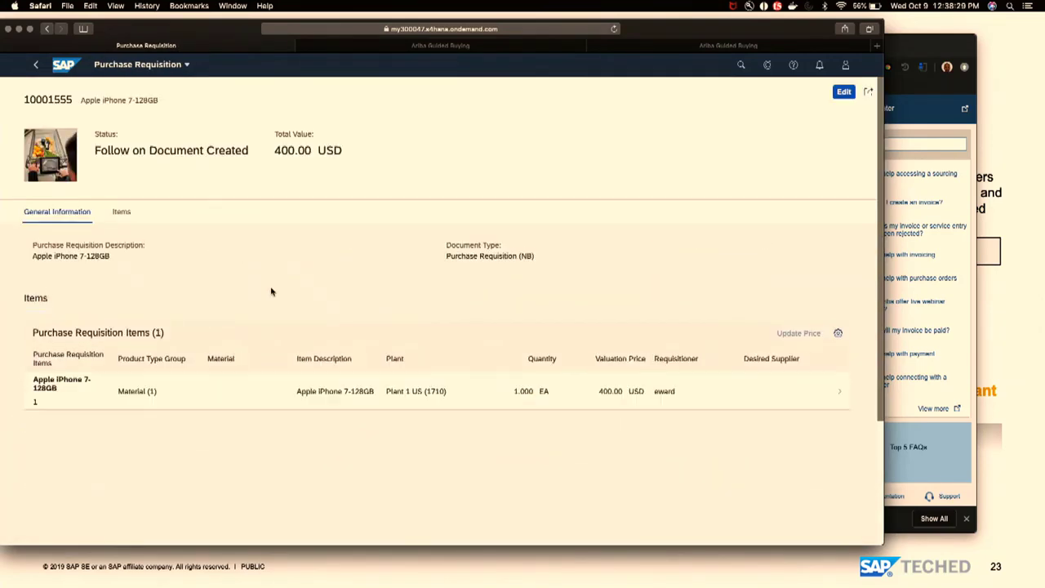
{"action": "left_click", "coordinate": [252, 394]}
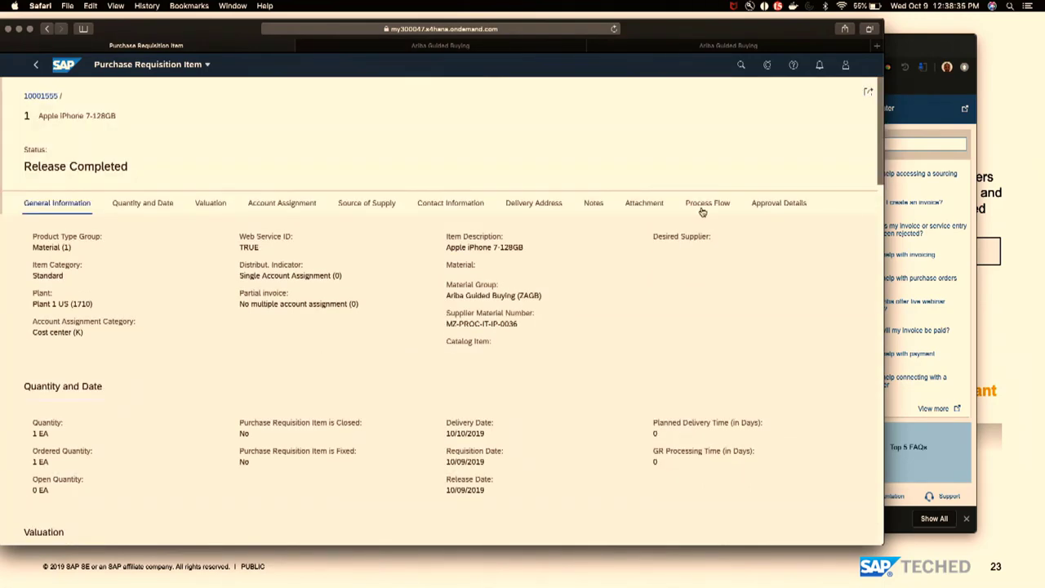
{"action": "left_click", "coordinate": [712, 203]}
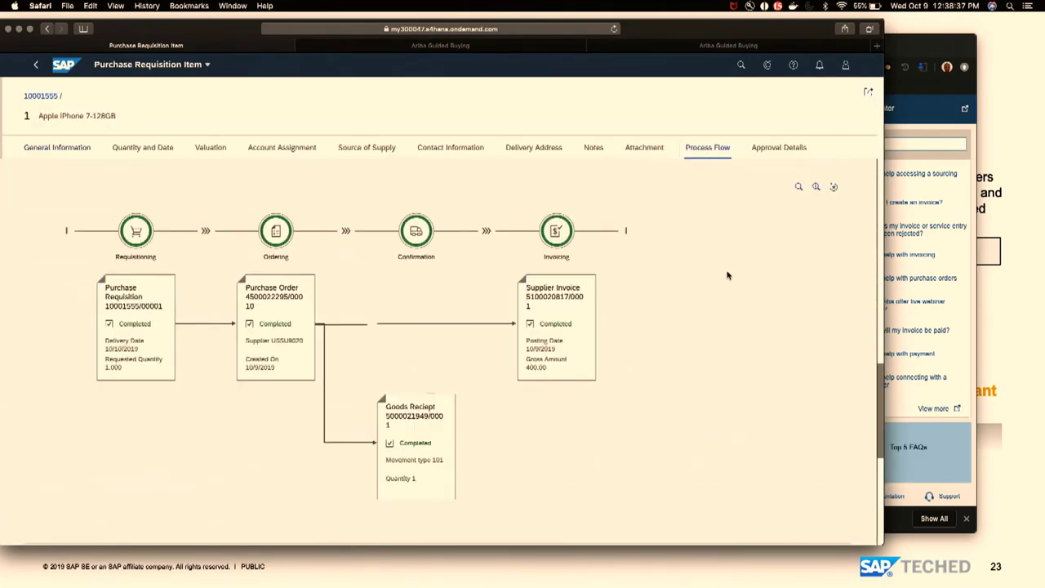